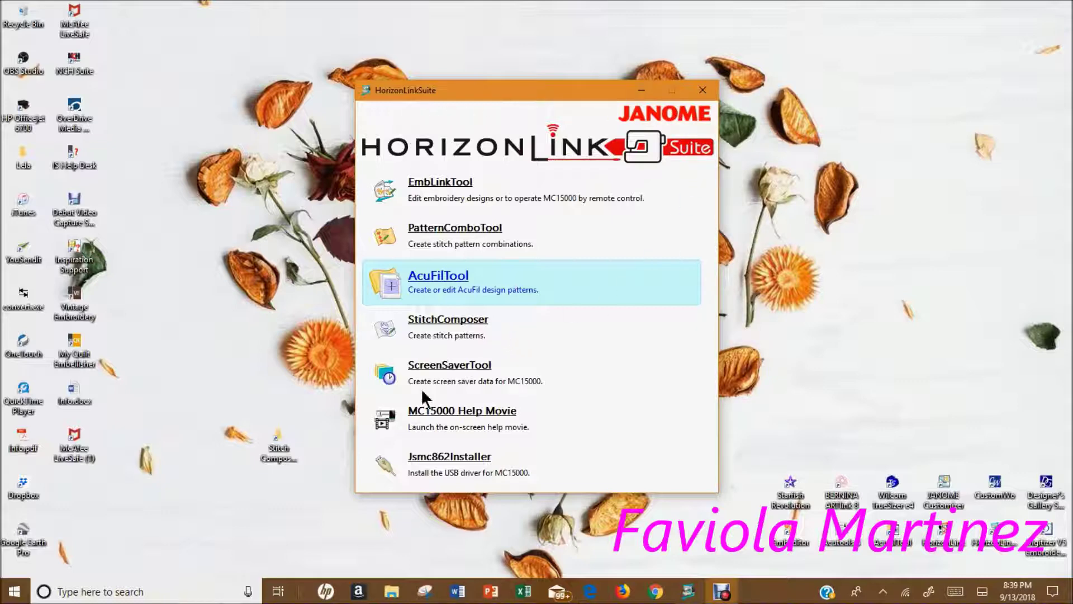
# Launch StitchComposer and open the stitch file D001.stx from the Decorative folder
pyautogui.click(468, 325)
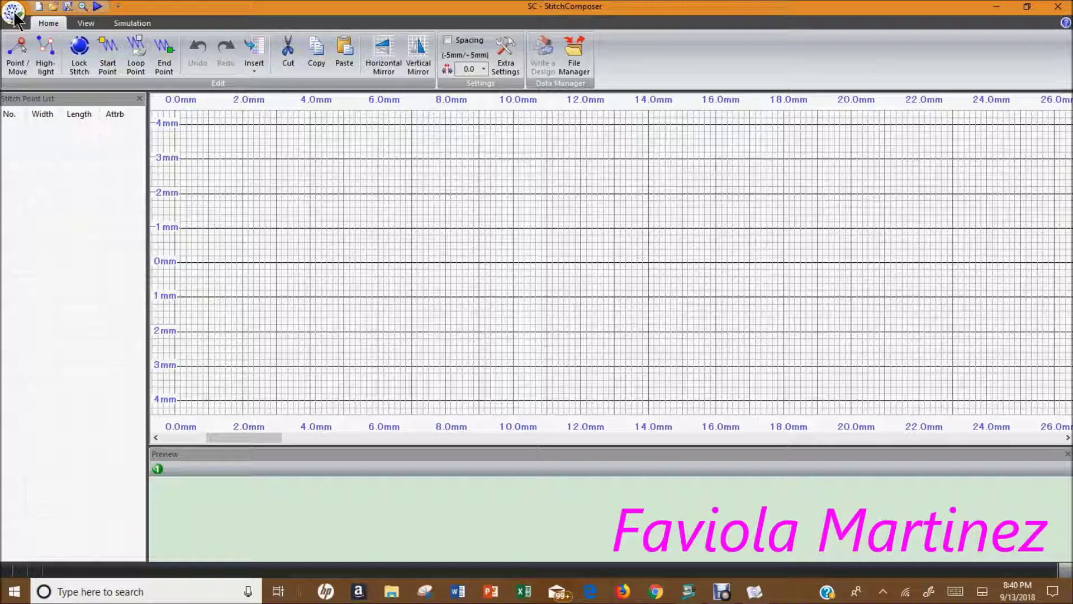
pyautogui.click(13, 13)
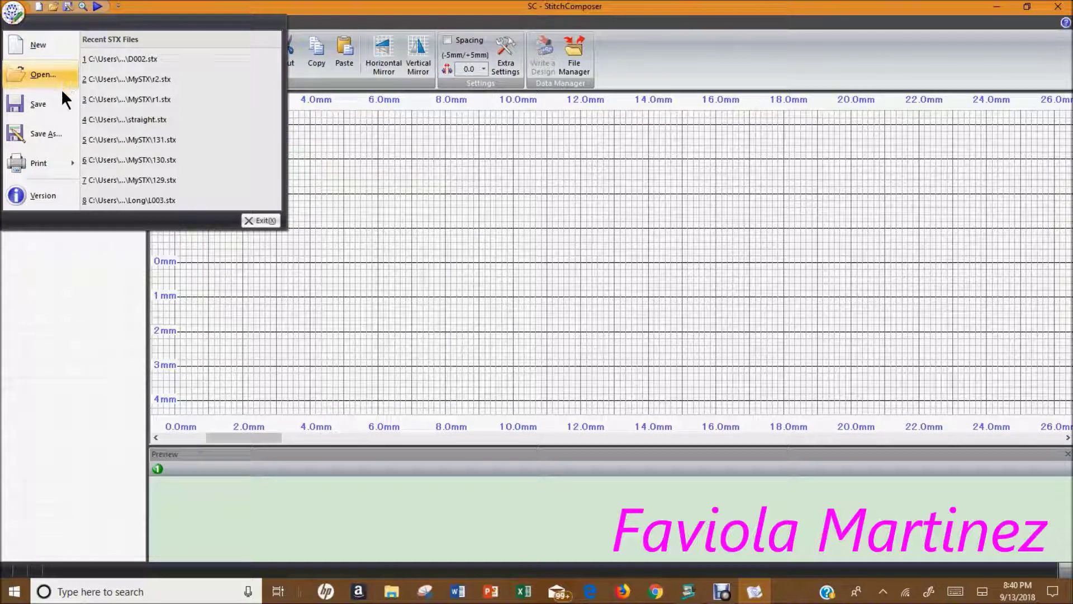
pyautogui.click(56, 166)
pyautogui.click(41, 74)
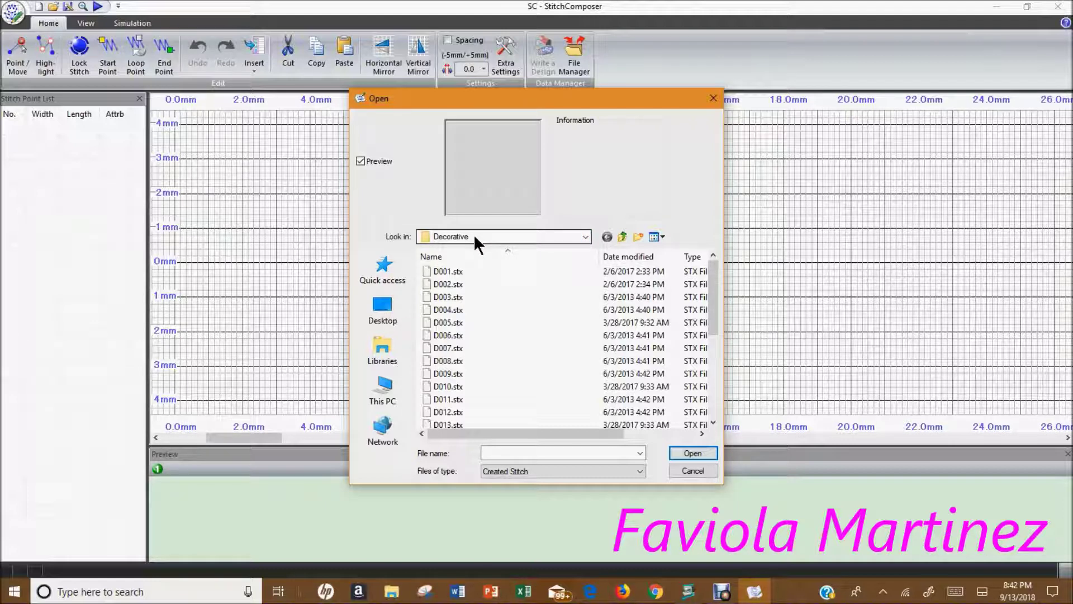
pyautogui.click(585, 236)
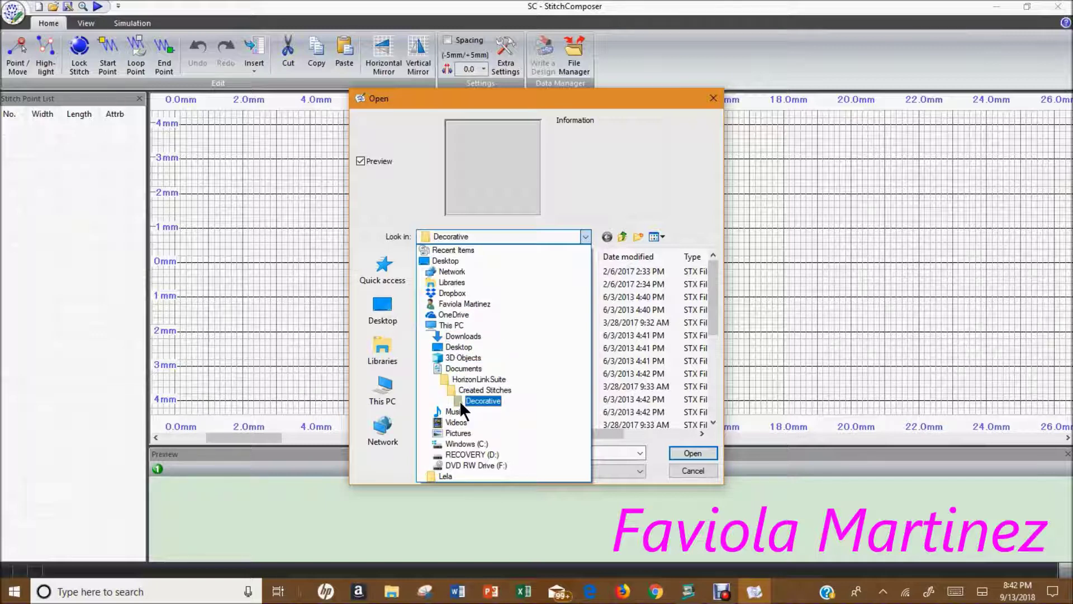
pyautogui.click(609, 202)
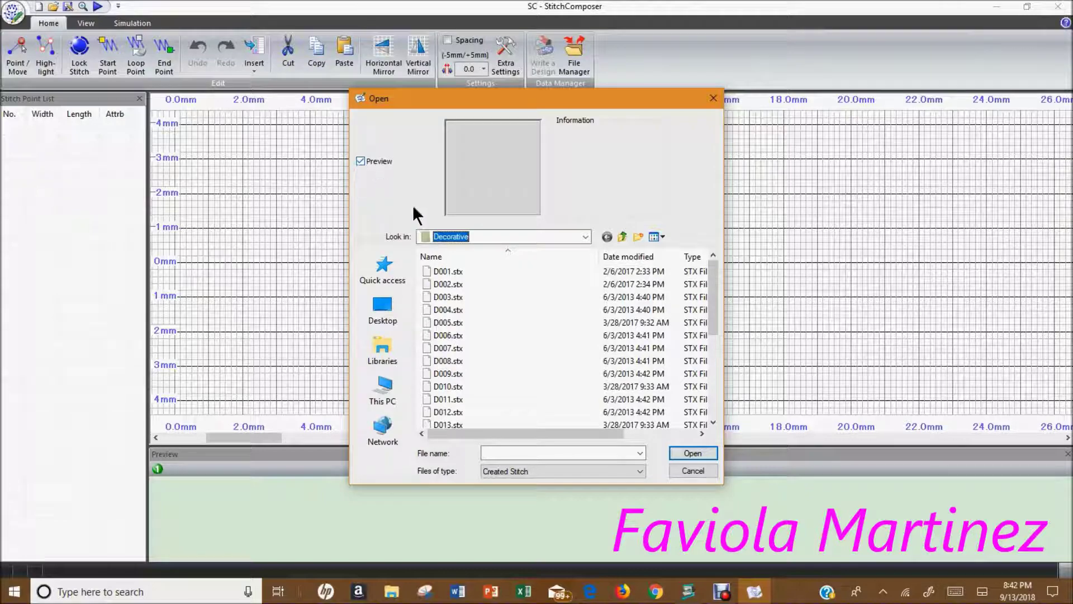
pyautogui.click(443, 270)
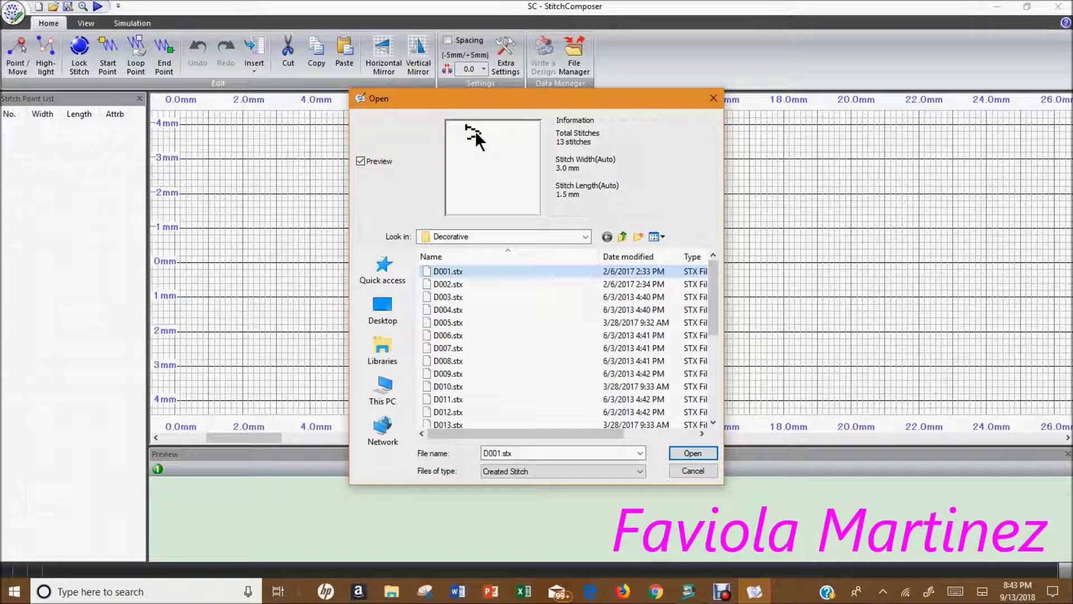
pyautogui.click(691, 452)
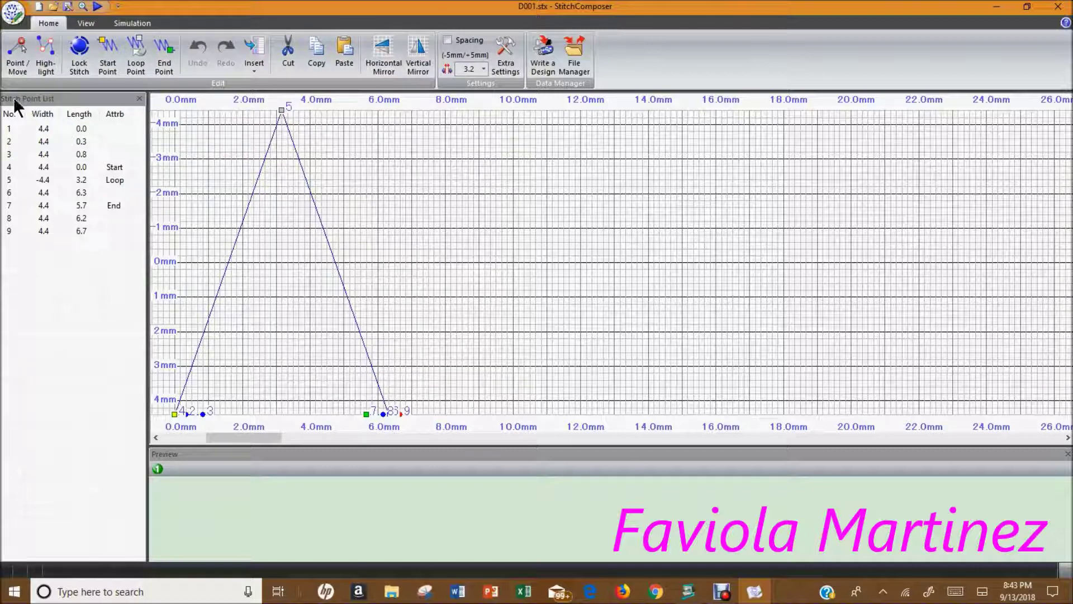
# Save D001.stx under its existing name
pyautogui.click(14, 13)
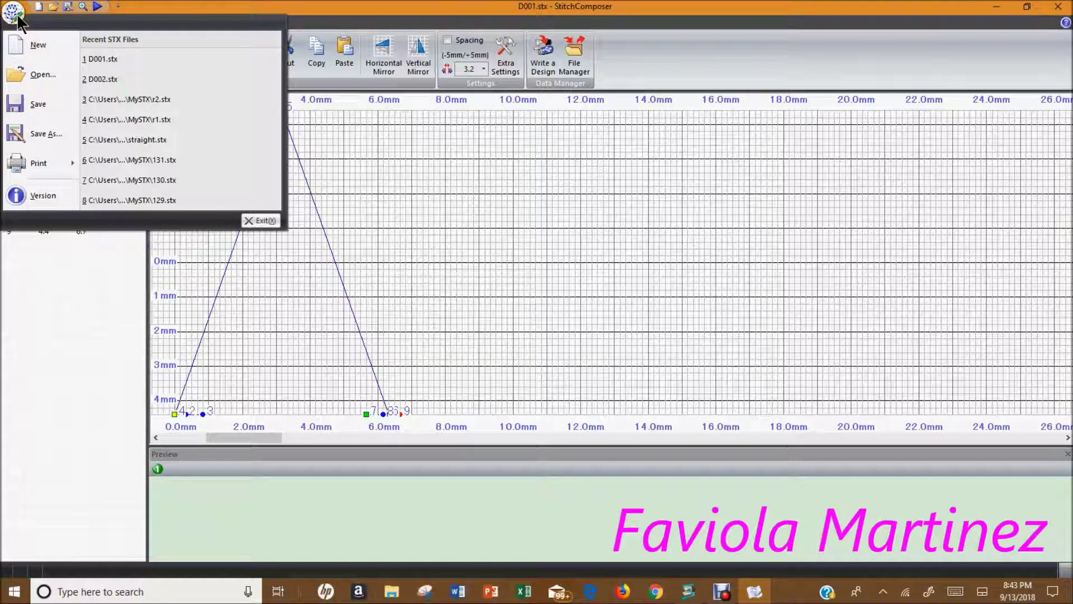
pyautogui.click(30, 110)
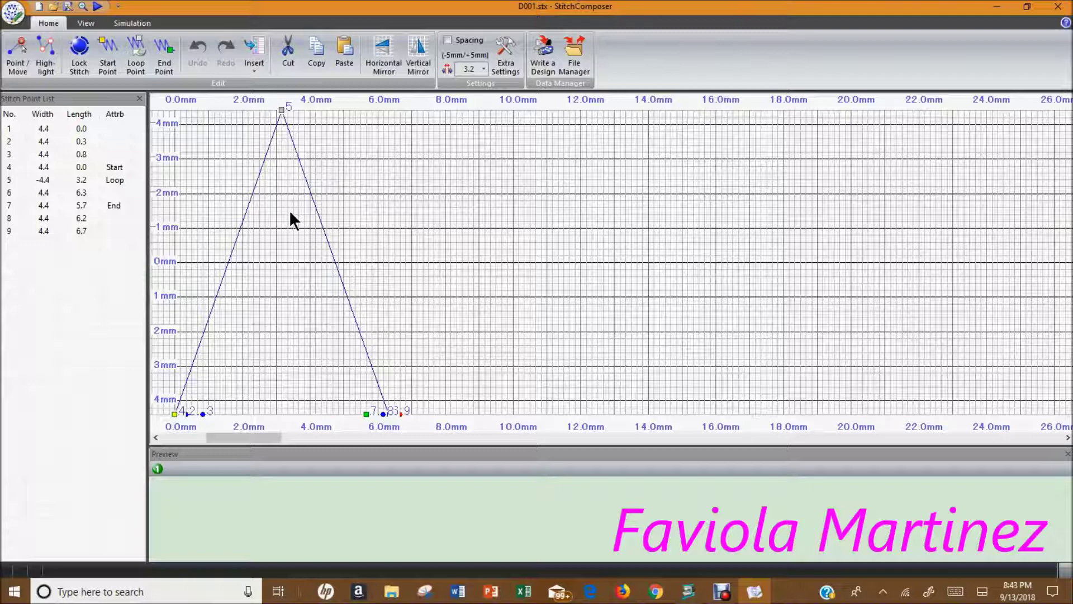
# While saving the stitch as a copy, create a folder named Created Stitches inside Janome 15K in Documents
pyautogui.click(14, 13)
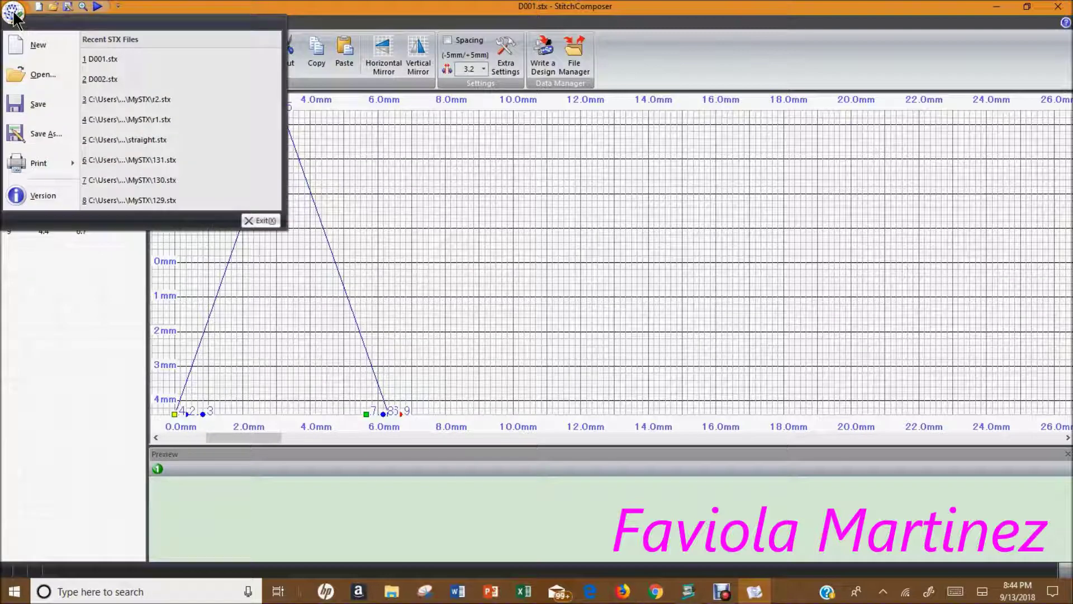
pyautogui.click(38, 136)
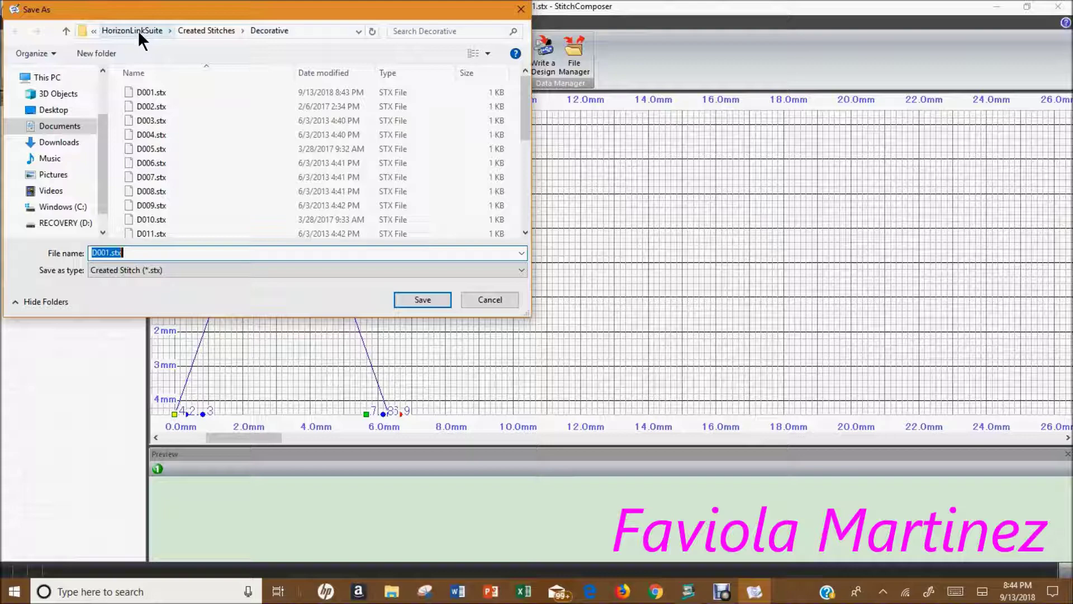
pyautogui.click(59, 128)
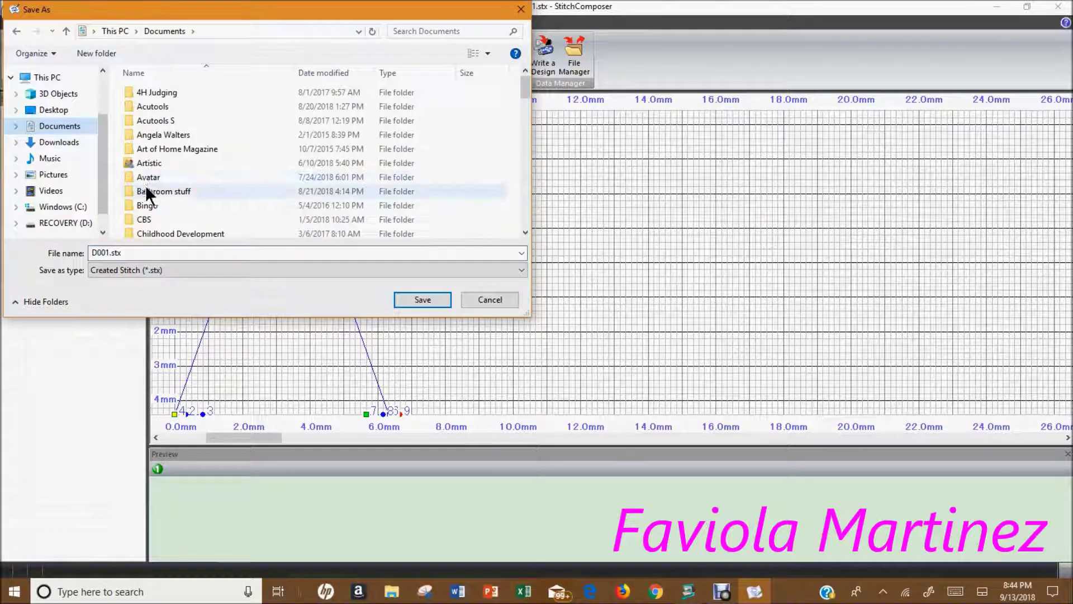
pyautogui.scroll(-8, 146, 186)
pyautogui.scroll(-2, 146, 186)
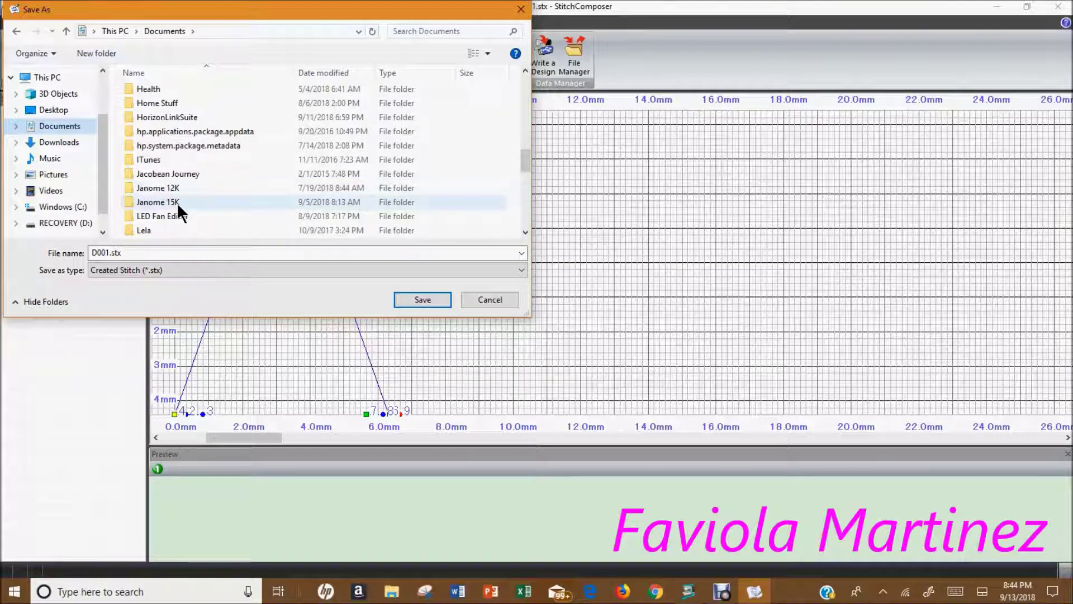
pyautogui.doubleClick(130, 202)
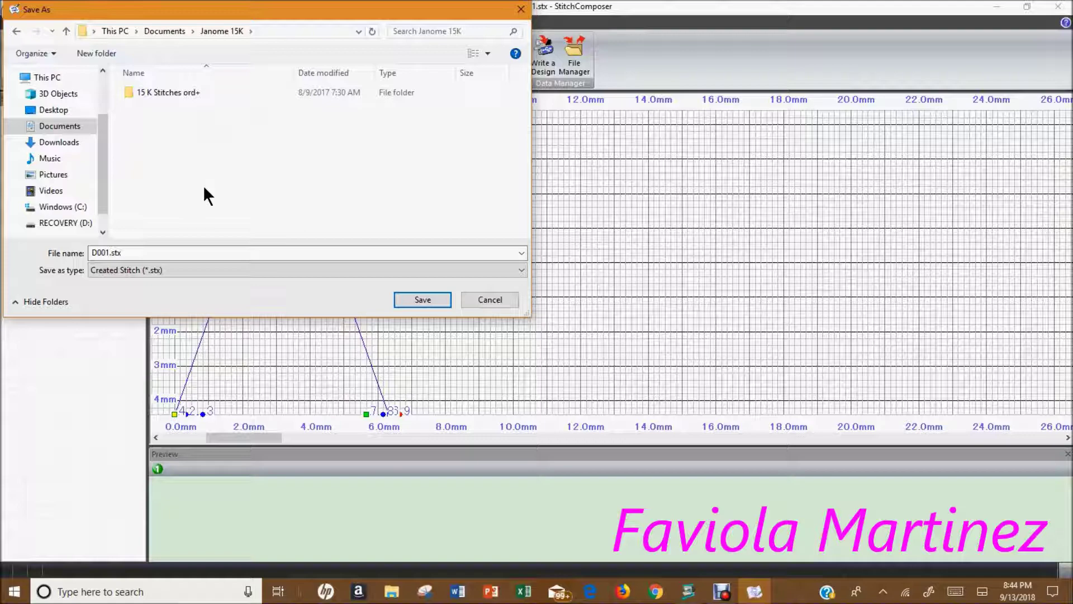
pyautogui.click(104, 54)
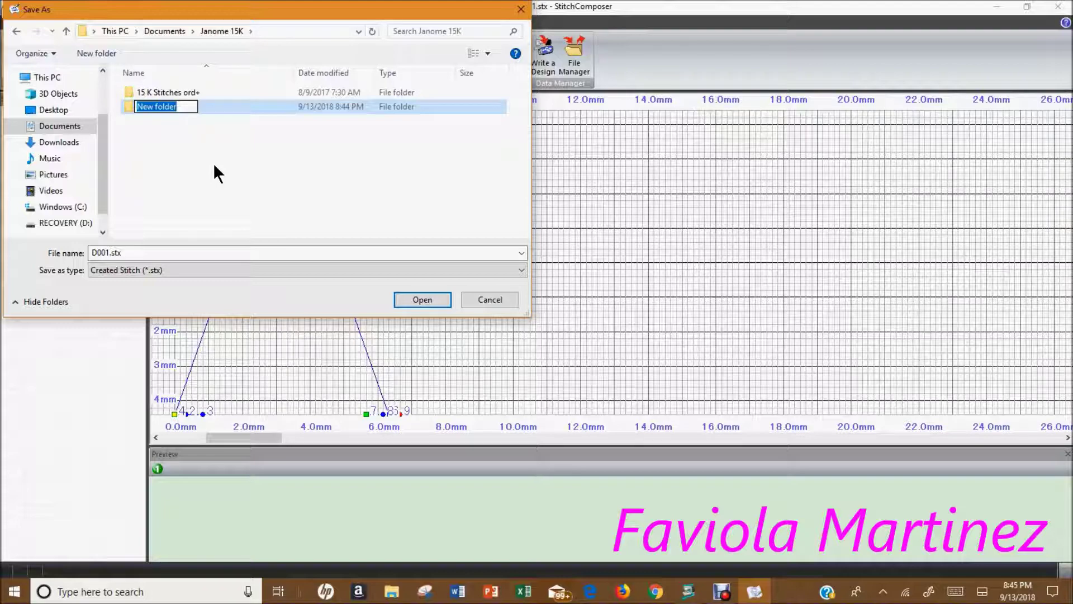
pyautogui.write('Created Stitches')
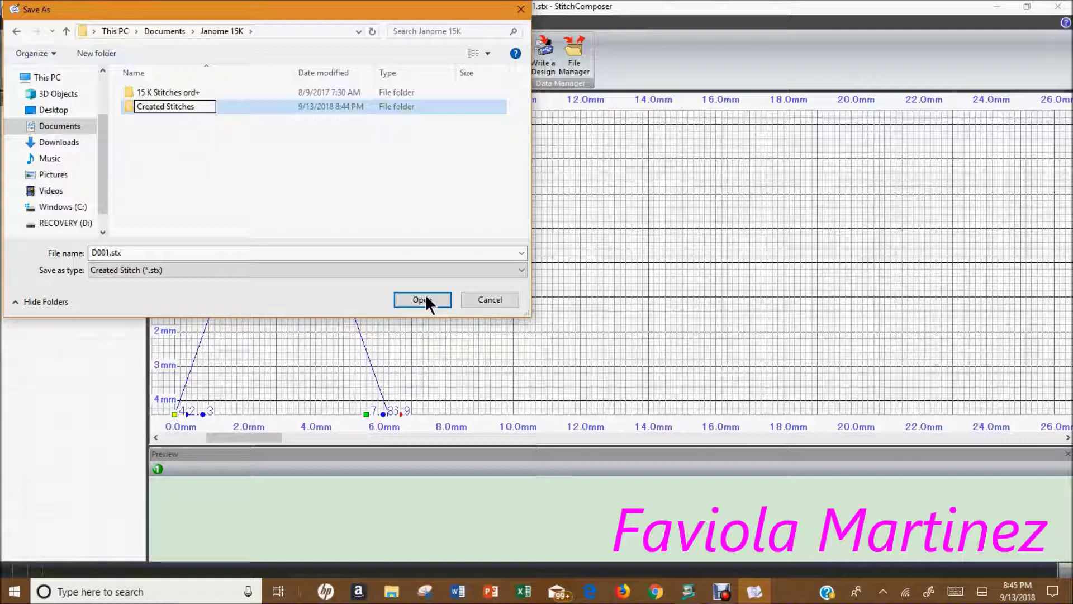
pyautogui.click(134, 107)
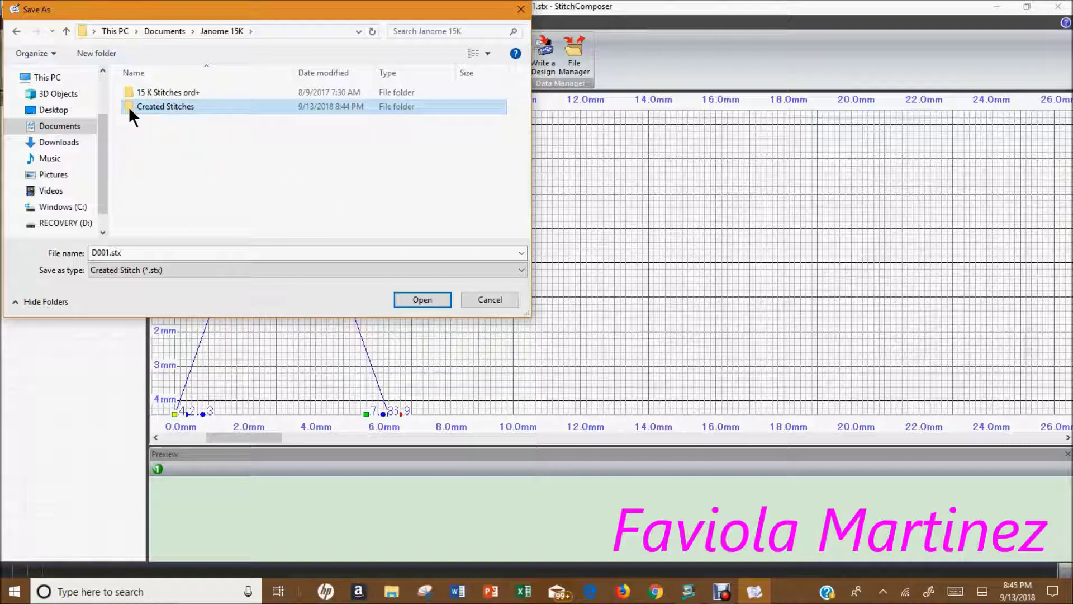
pyautogui.doubleClick(129, 106)
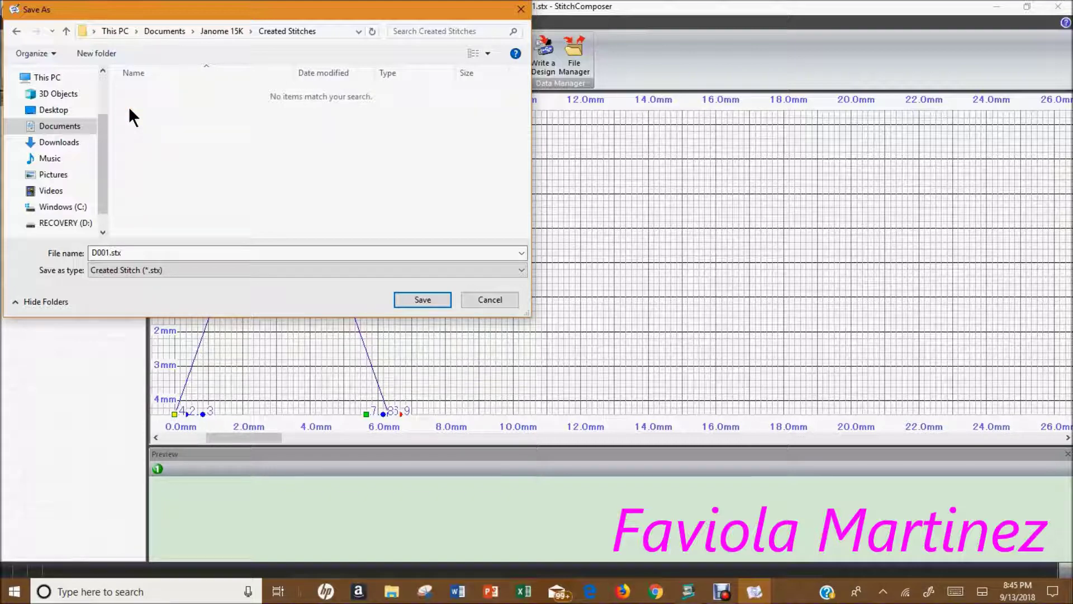
pyautogui.click(125, 252)
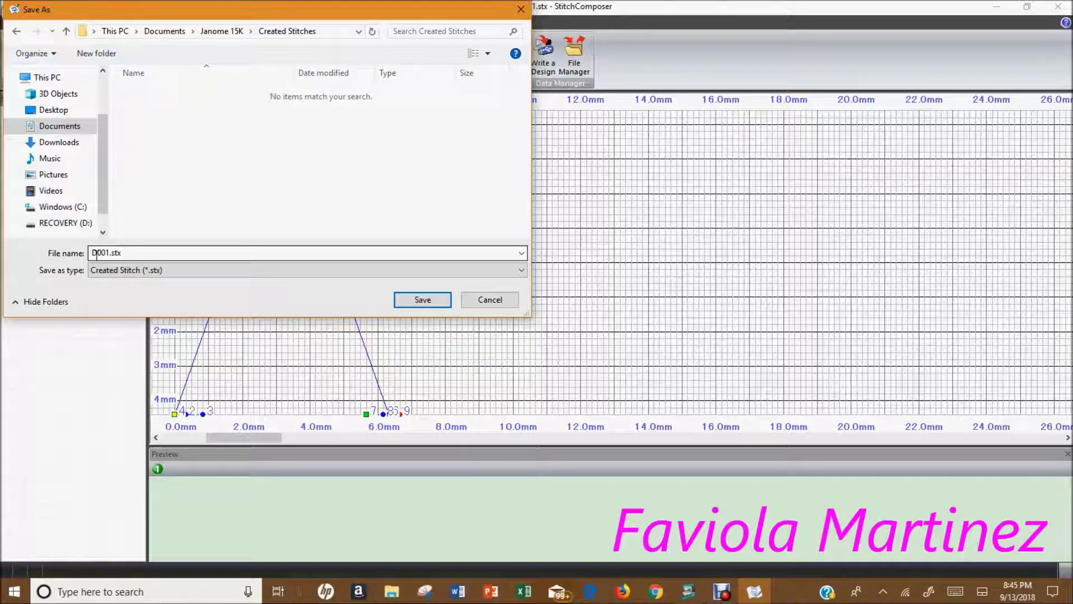
pyautogui.doubleClick(130, 253)
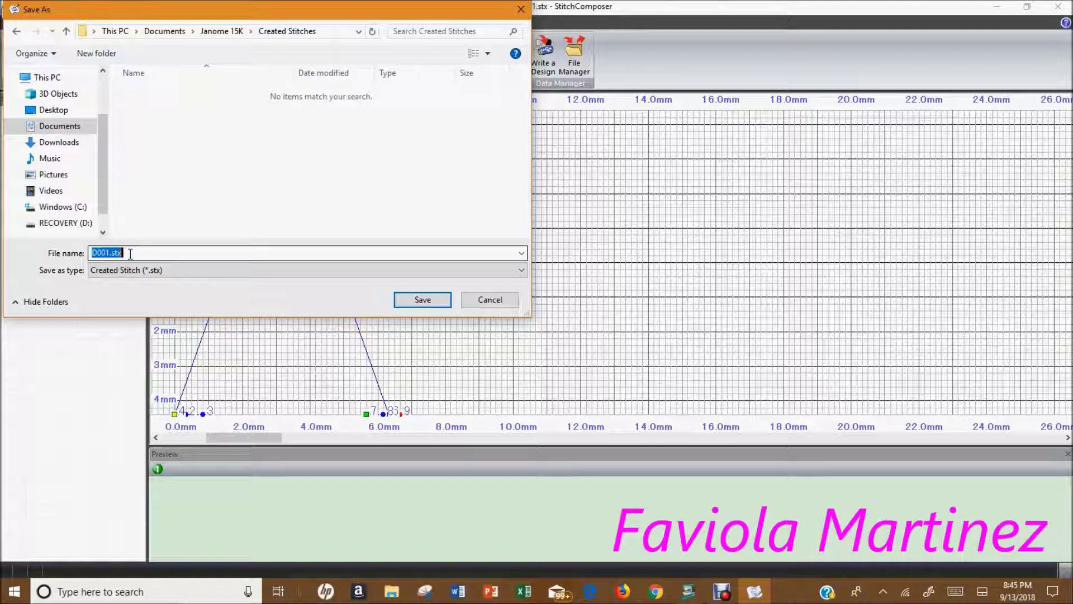
pyautogui.write('1')
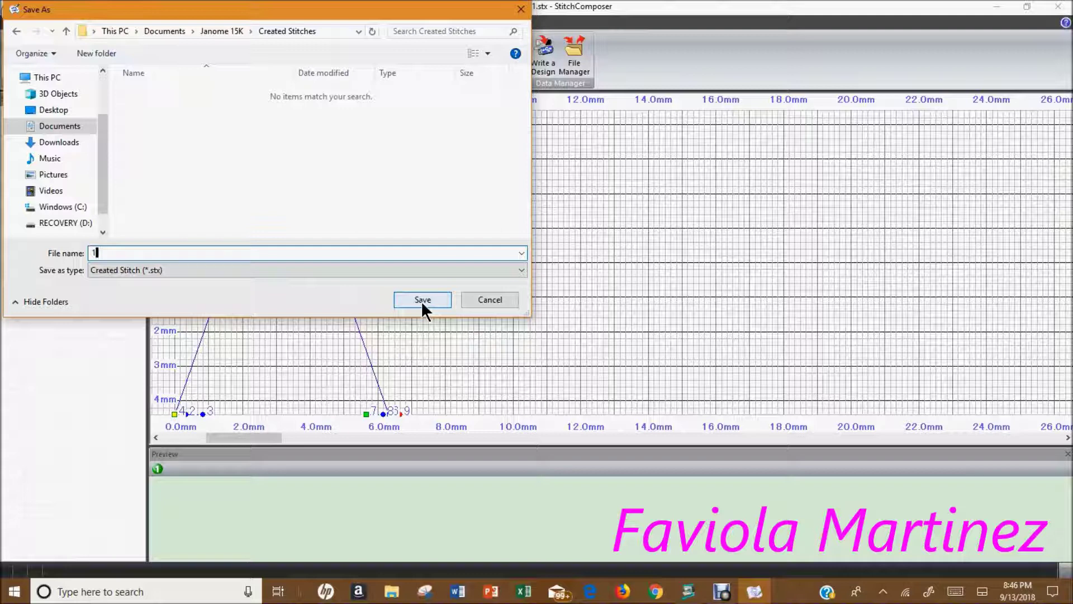
pyautogui.click(521, 9)
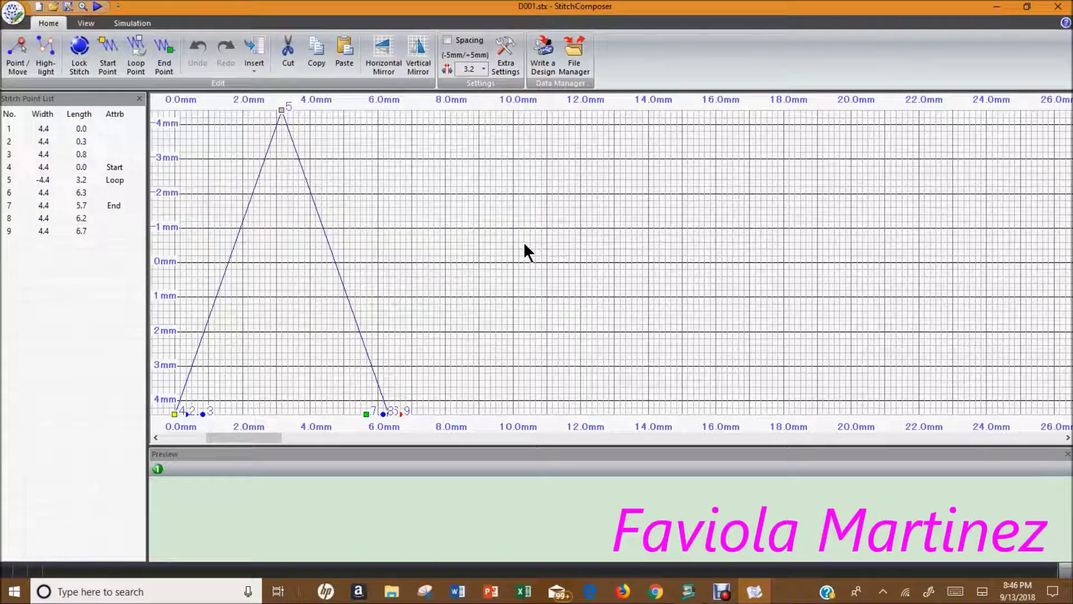
# Check the program's version information and dismiss it
pyautogui.click(14, 17)
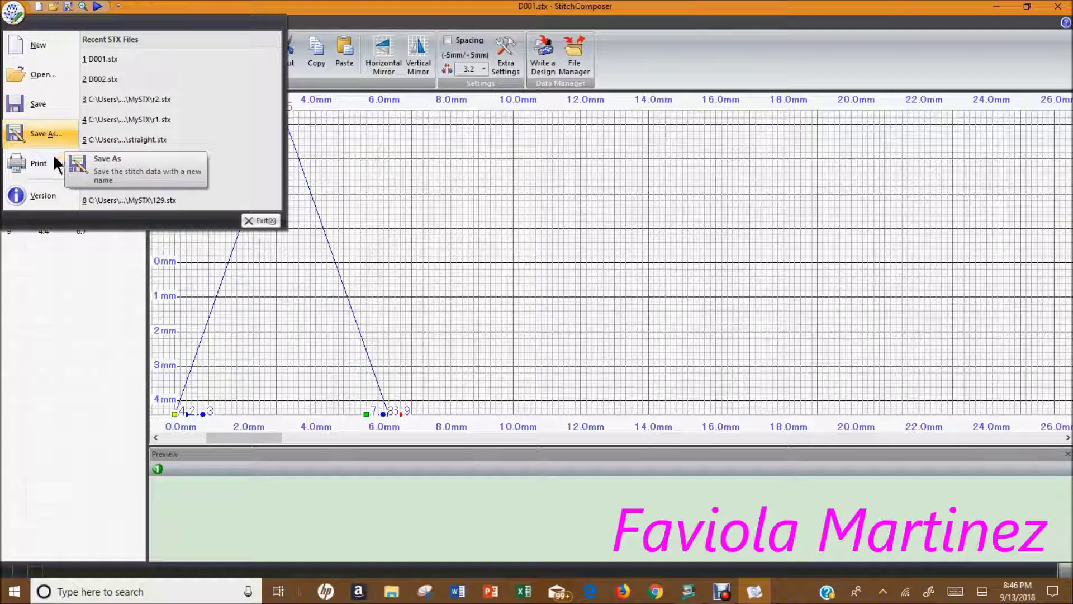
pyautogui.moveTo(49, 162)
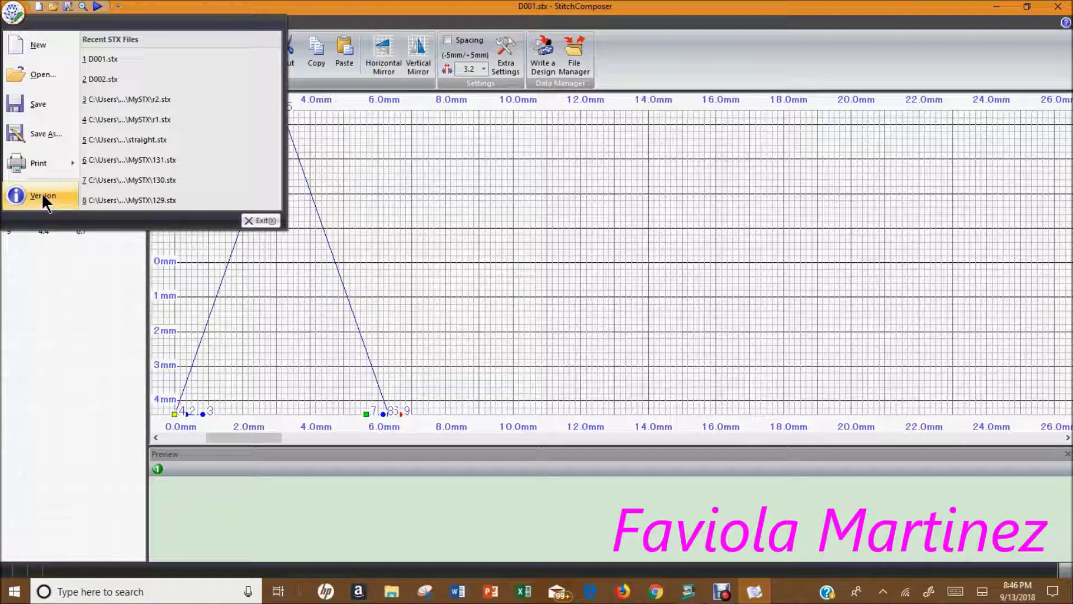
pyautogui.click(42, 196)
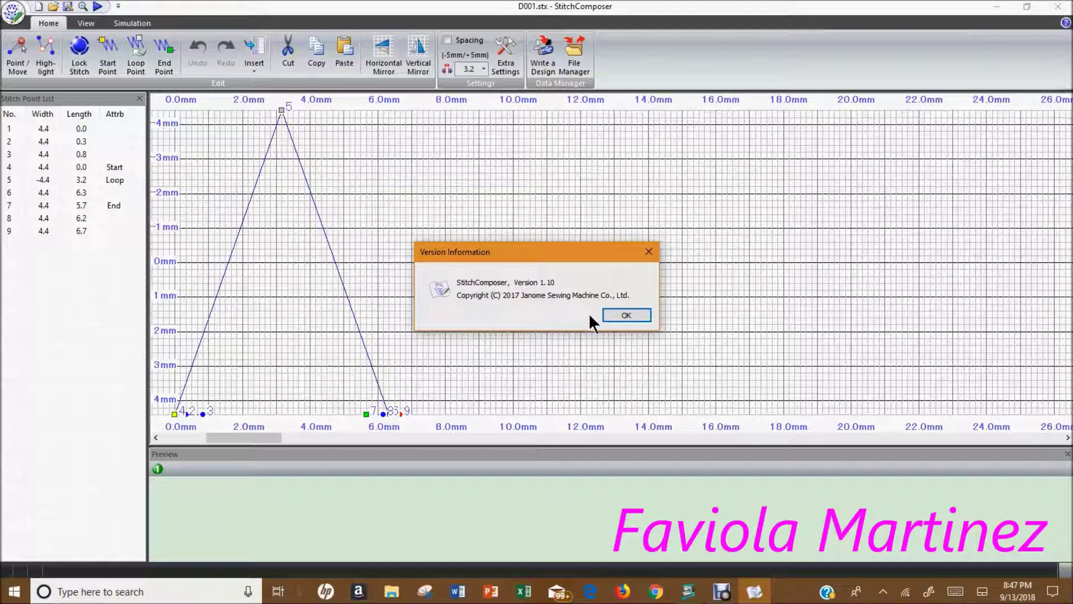
pyautogui.click(626, 315)
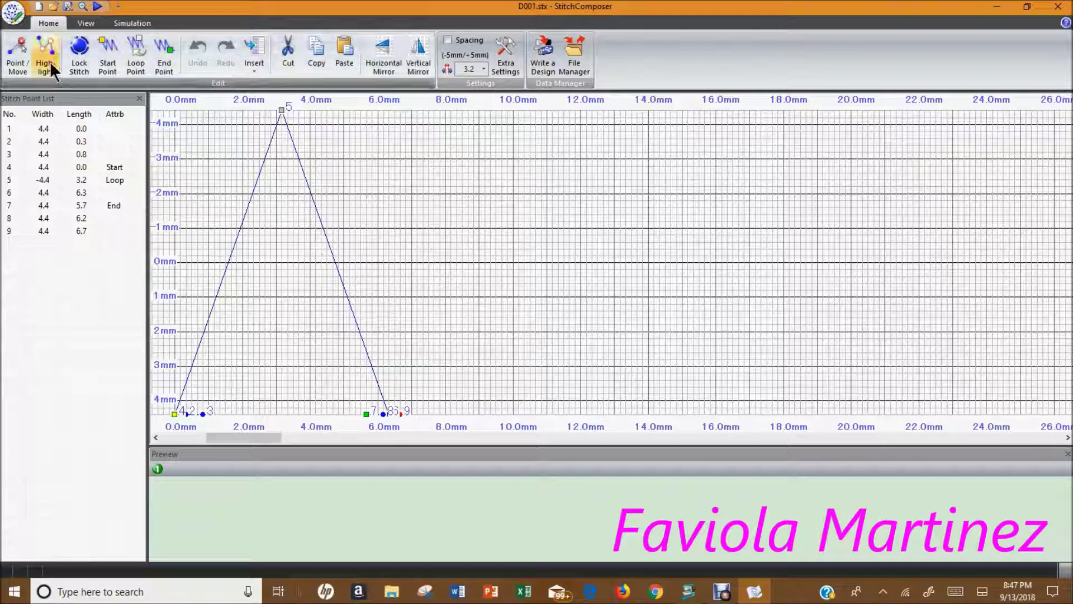
# Restart StitchComposer from HorizonLinkSuite and close the launcher window
pyautogui.click(16, 20)
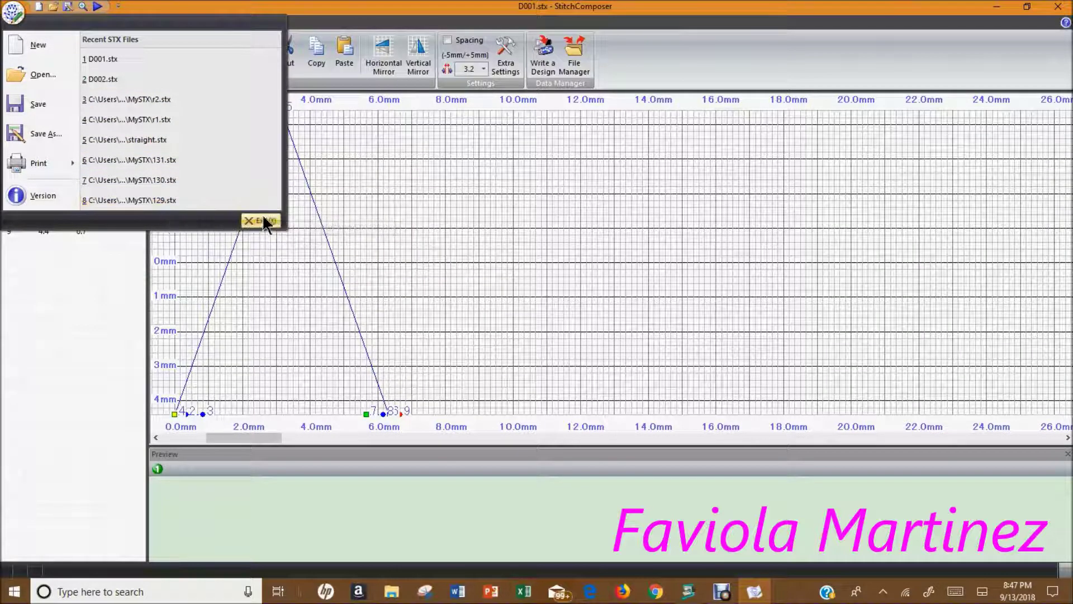
pyautogui.click(246, 219)
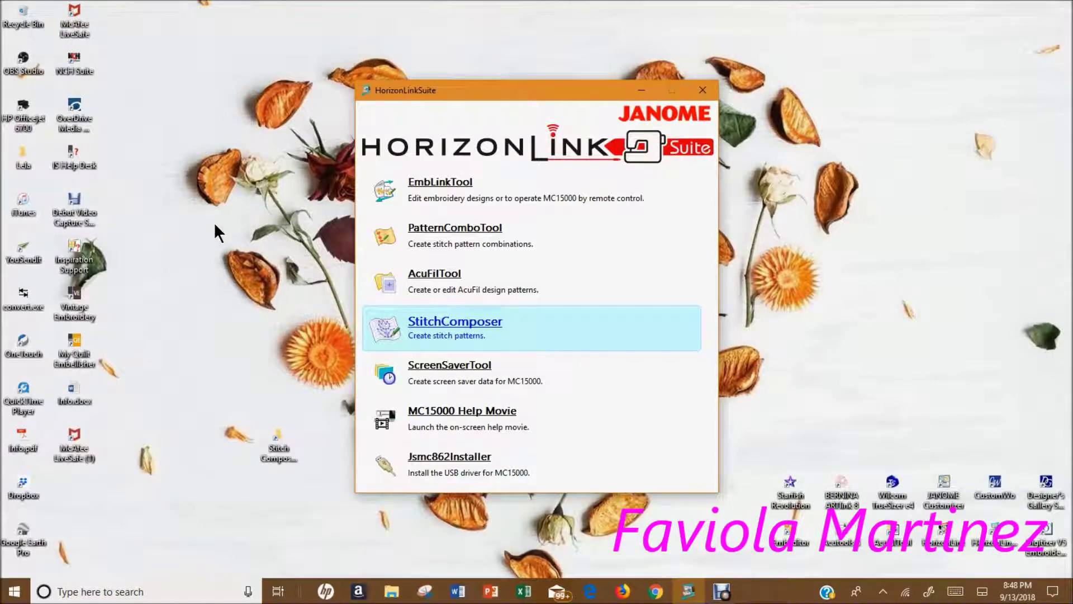
pyautogui.click(459, 327)
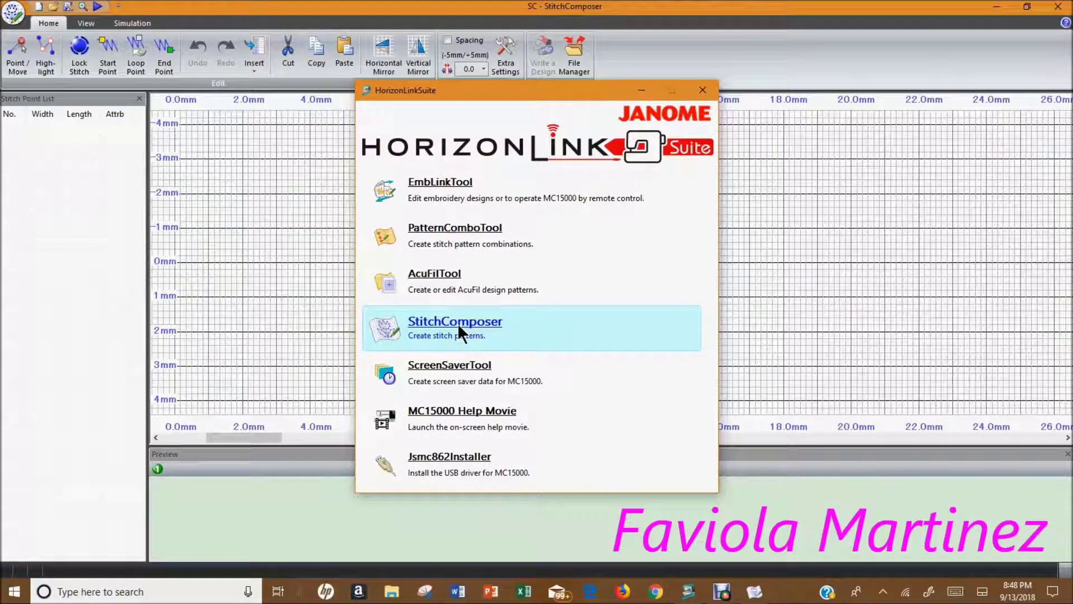
pyautogui.click(700, 91)
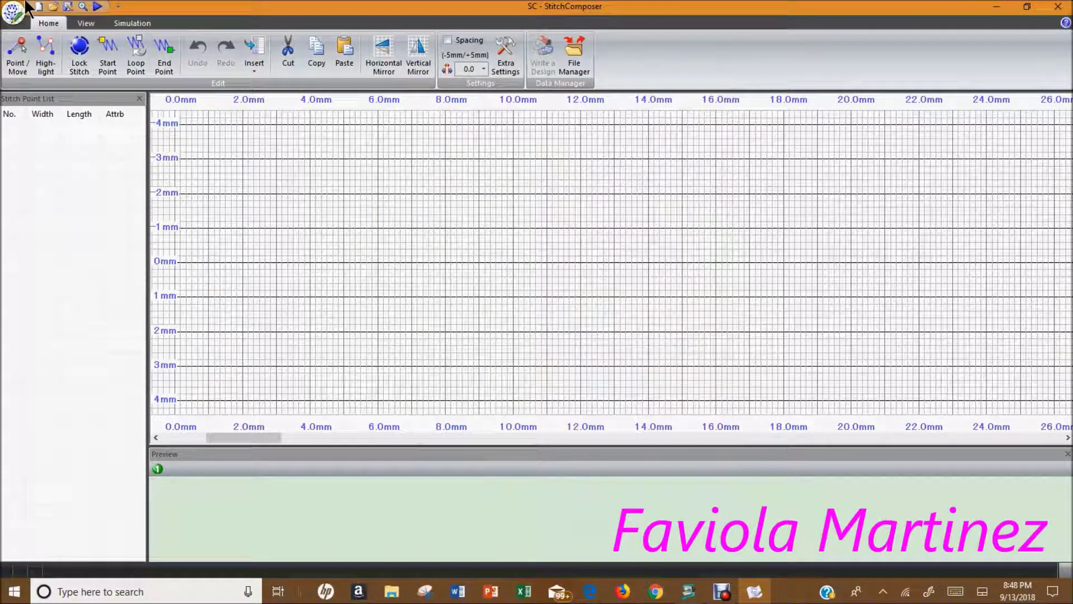
# Review the customization options for the Quick Access Toolbar without changing any
pyautogui.click(118, 7)
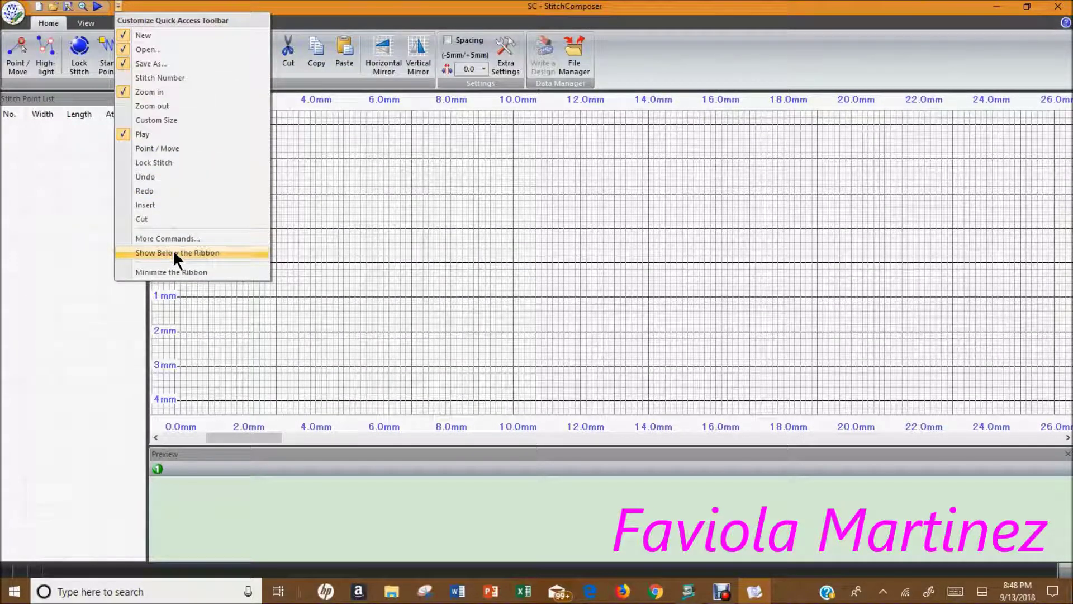
pyautogui.click(193, 2)
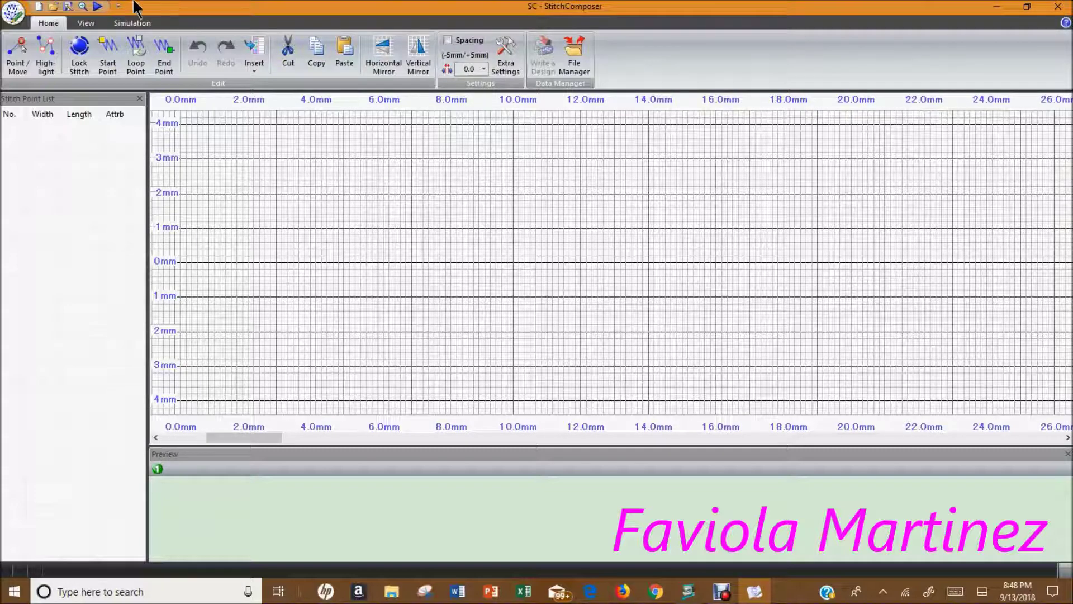
pyautogui.click(38, 8)
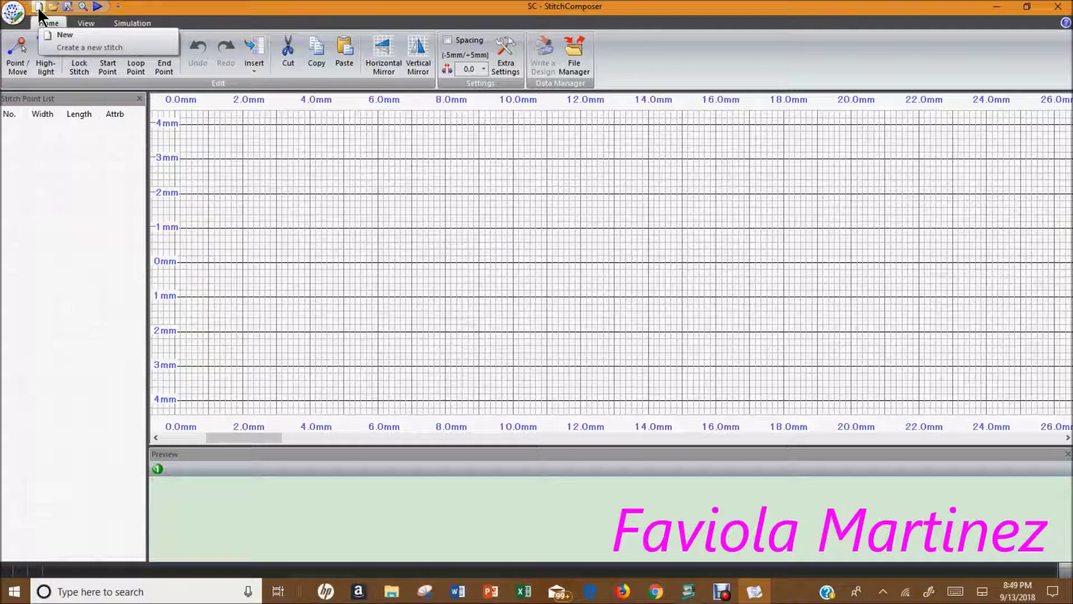
pyautogui.click(39, 7)
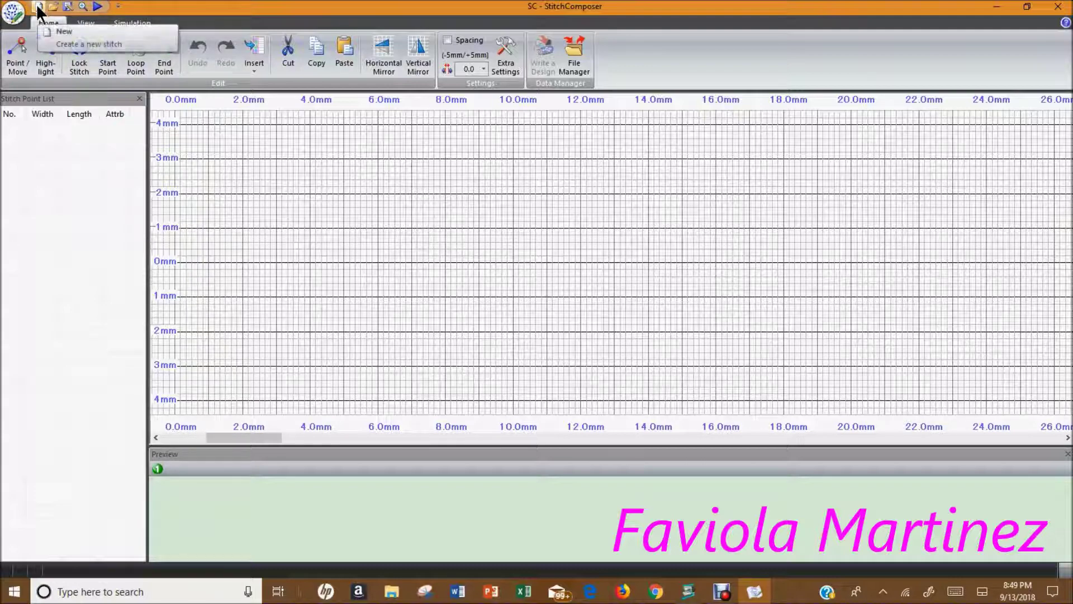
pyautogui.click(12, 13)
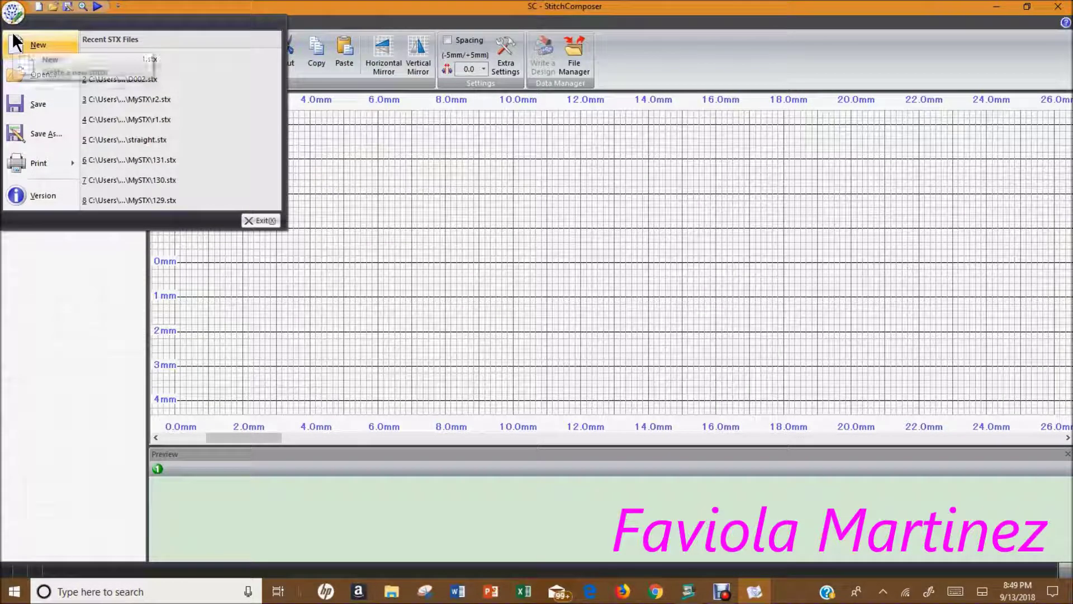
pyautogui.click(148, 12)
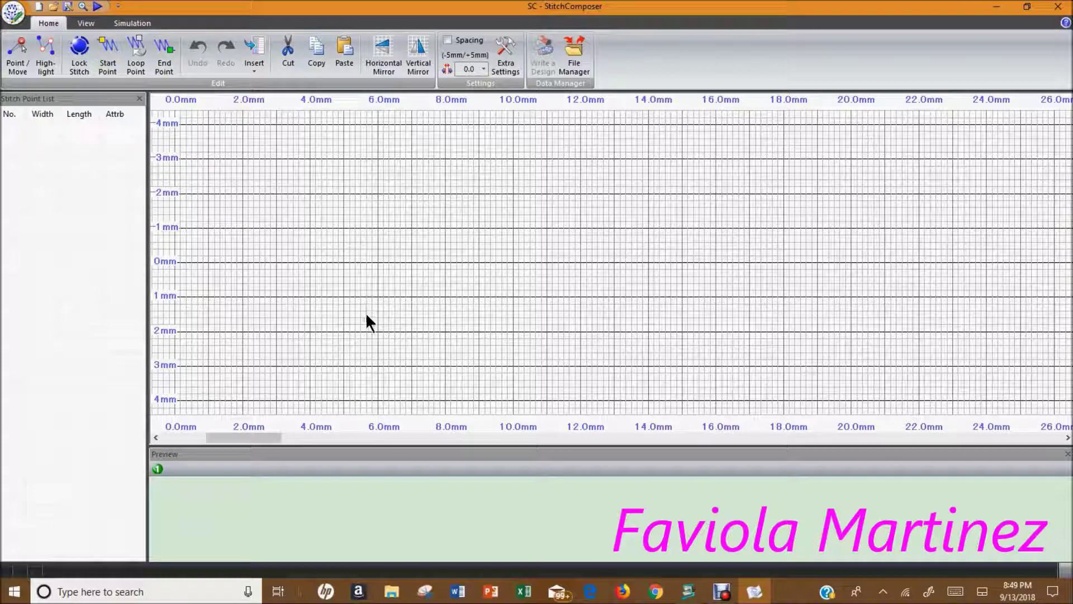
pyautogui.click(135, 53)
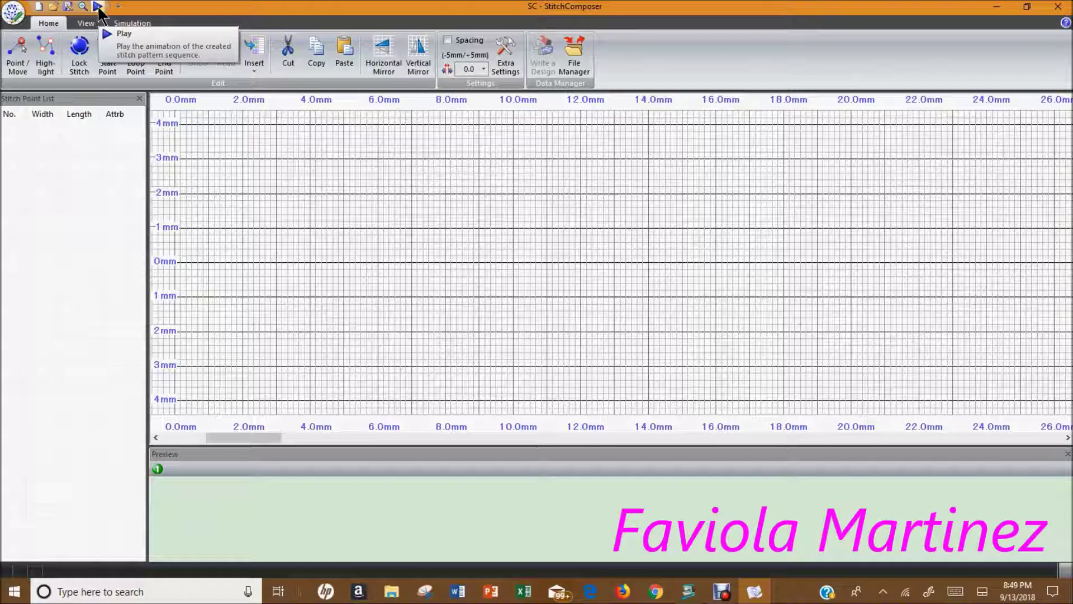
pyautogui.click(107, 54)
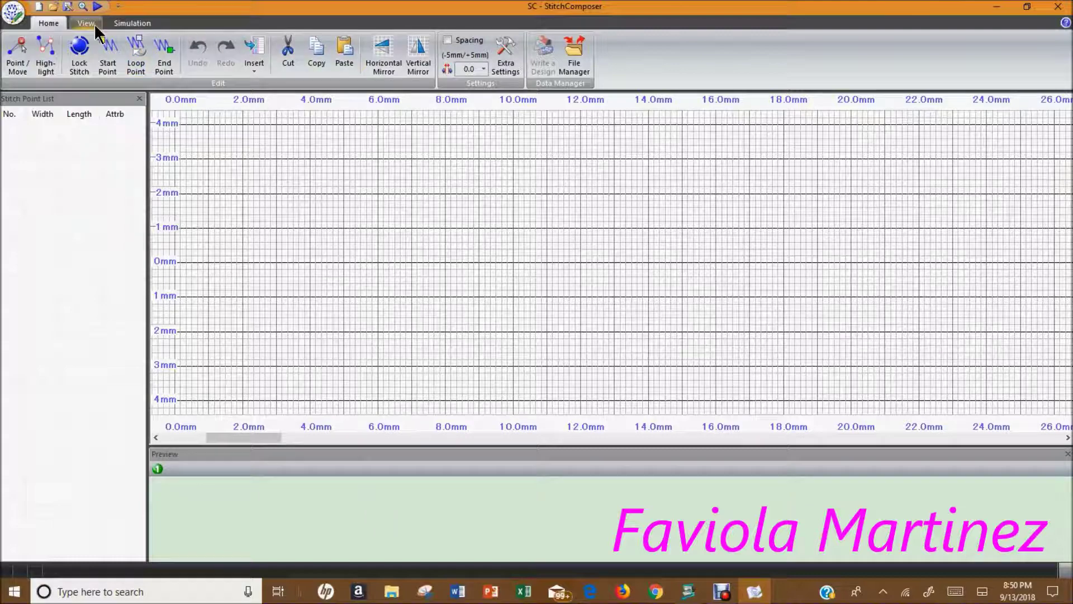
# Add the Printer Settings(U) command from the File category to the Quick Access Toolbar
pyautogui.click(118, 6)
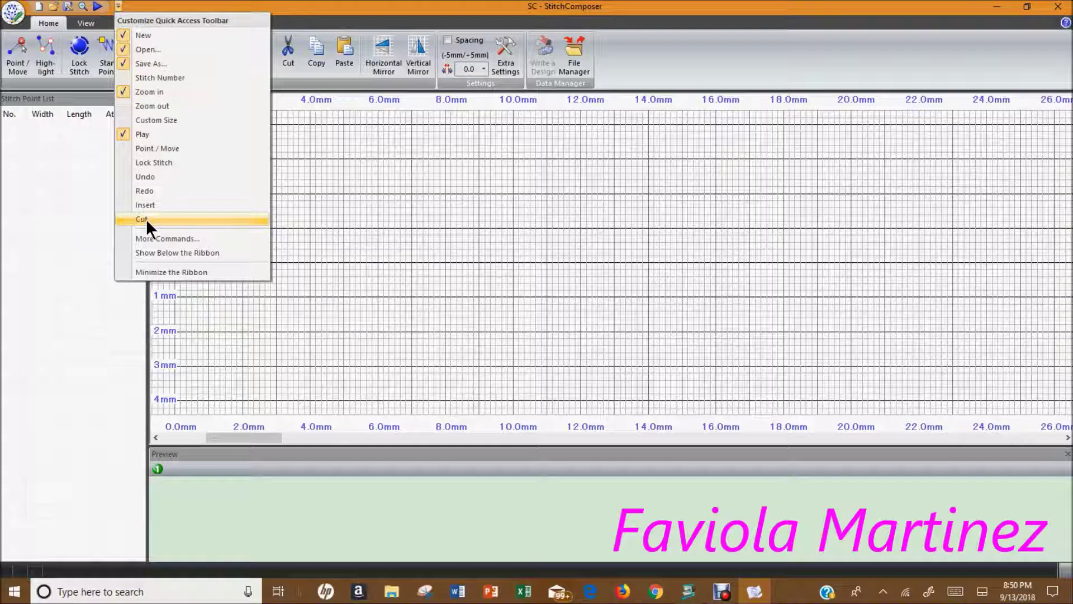
pyautogui.click(198, 237)
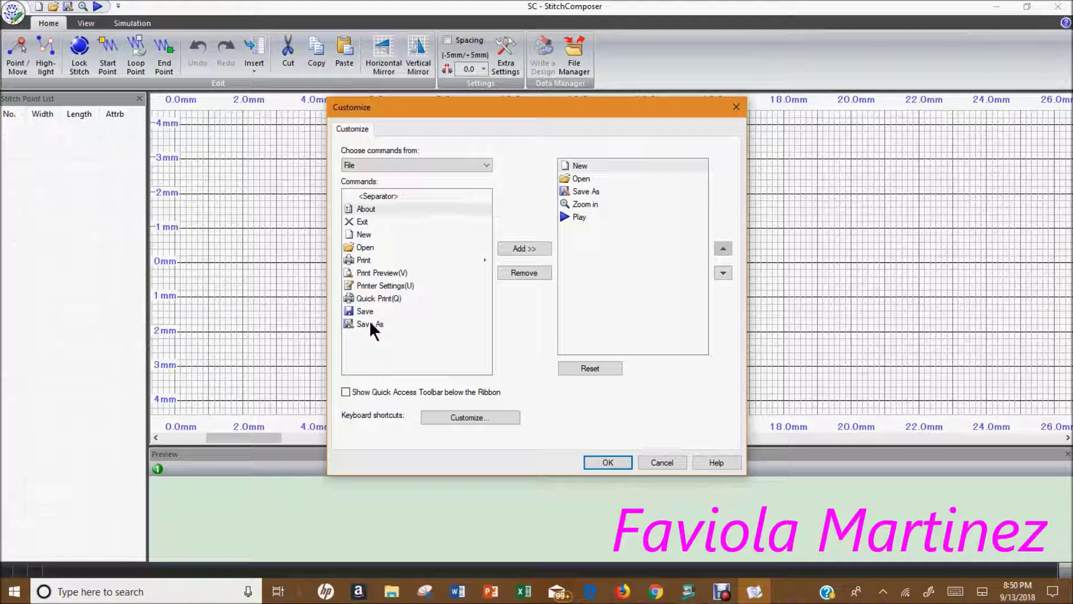
pyautogui.click(367, 285)
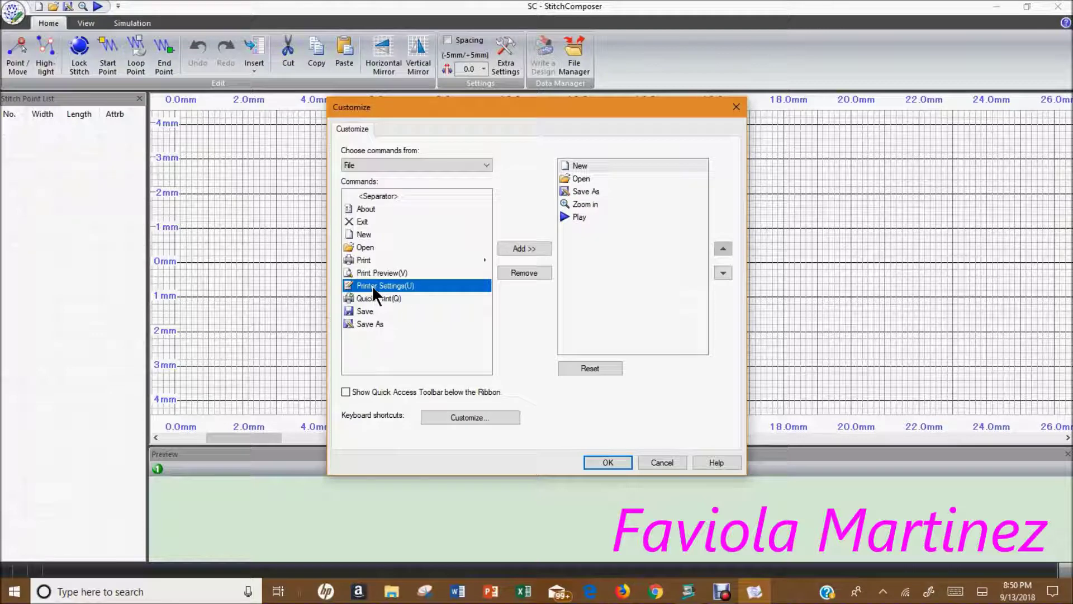
pyautogui.click(521, 247)
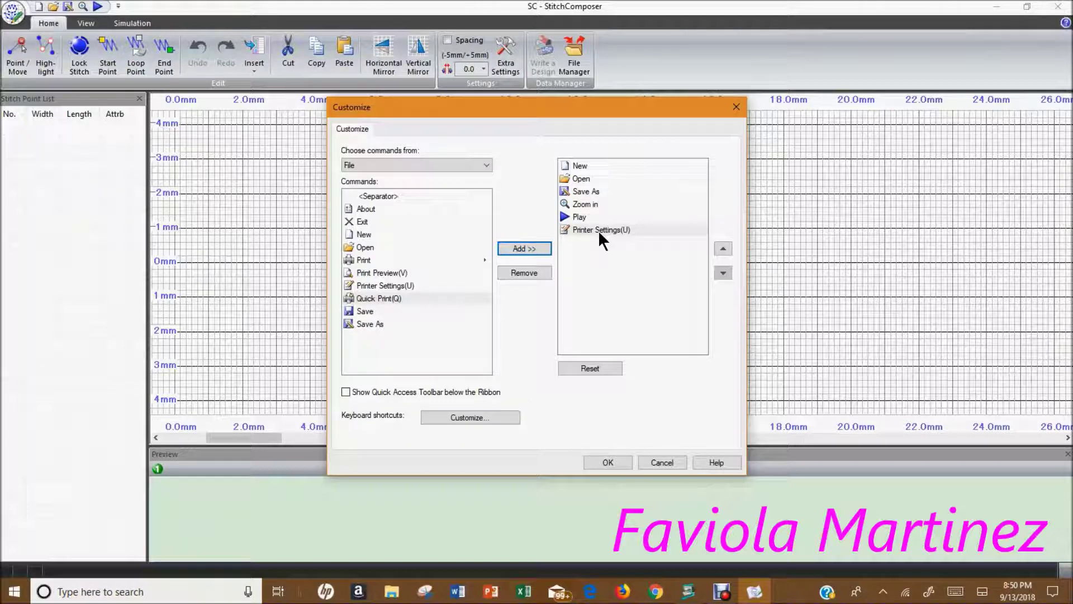
pyautogui.click(606, 462)
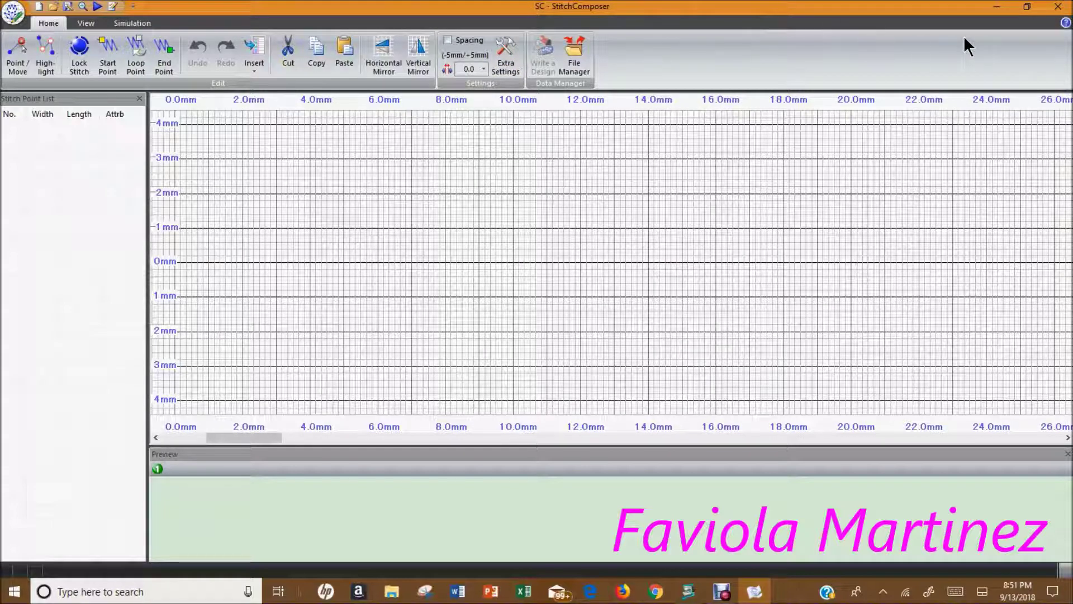
# Minimize the program window to the desktop and restore it
pyautogui.click(997, 8)
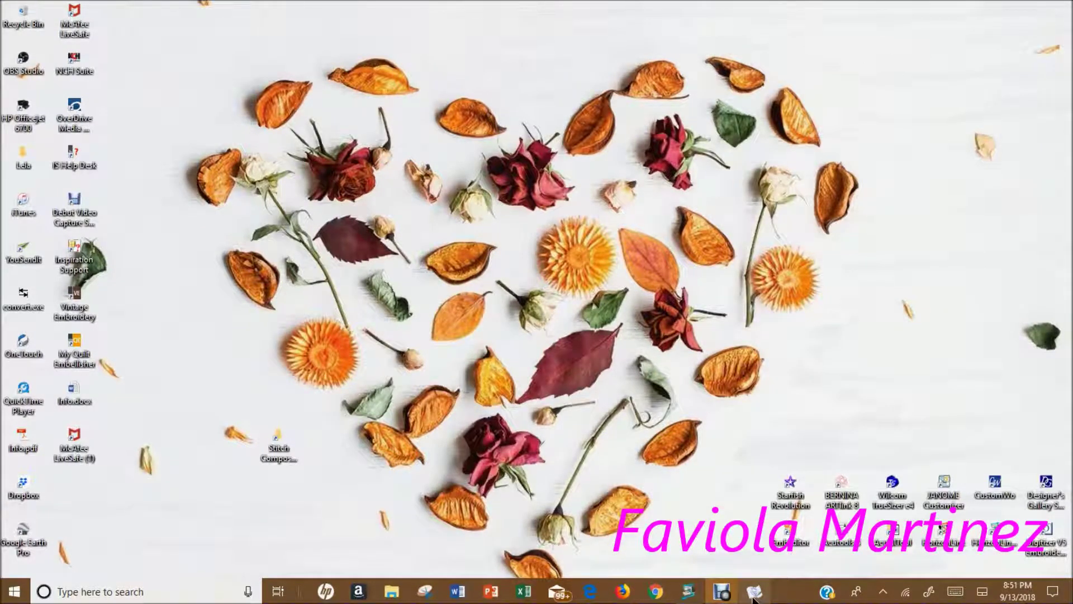
pyautogui.moveTo(754, 598)
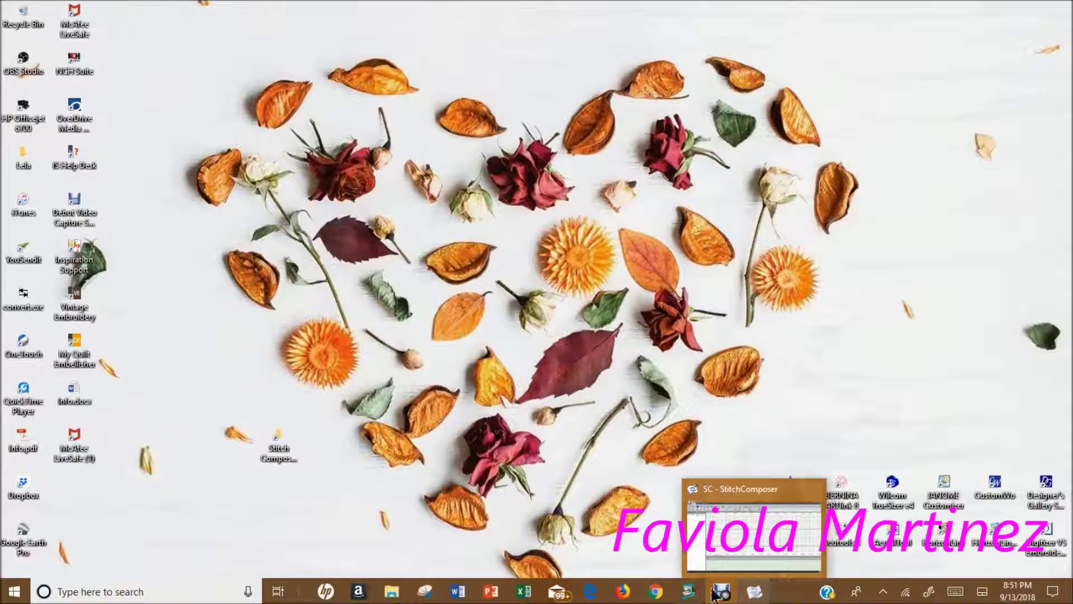
pyautogui.click(753, 596)
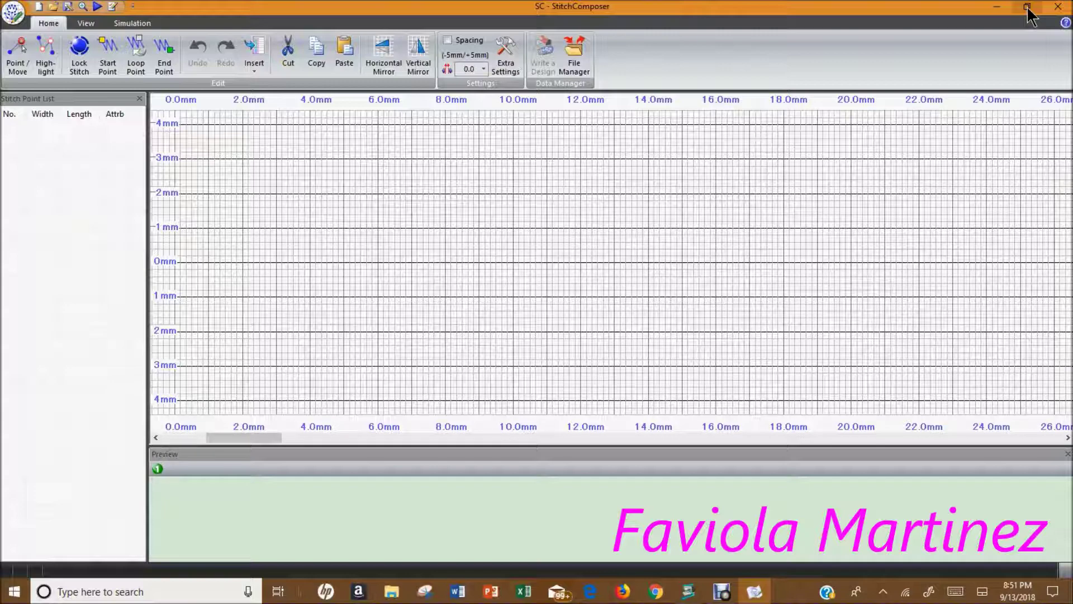
# Look over the Stitch Composer overview page in the help and put the help window away
pyautogui.click(1065, 23)
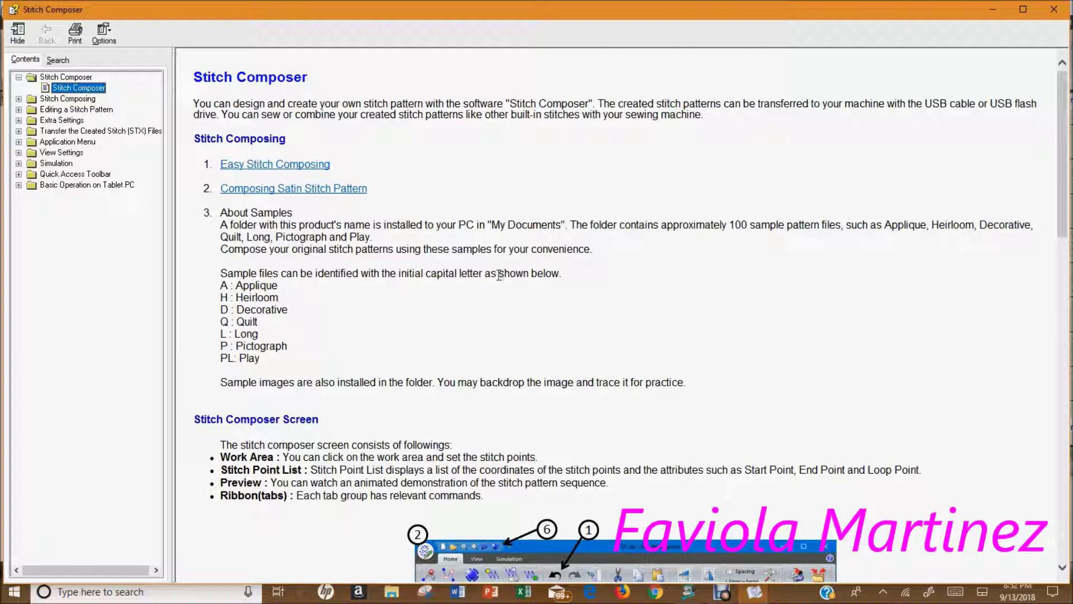
pyautogui.click(993, 10)
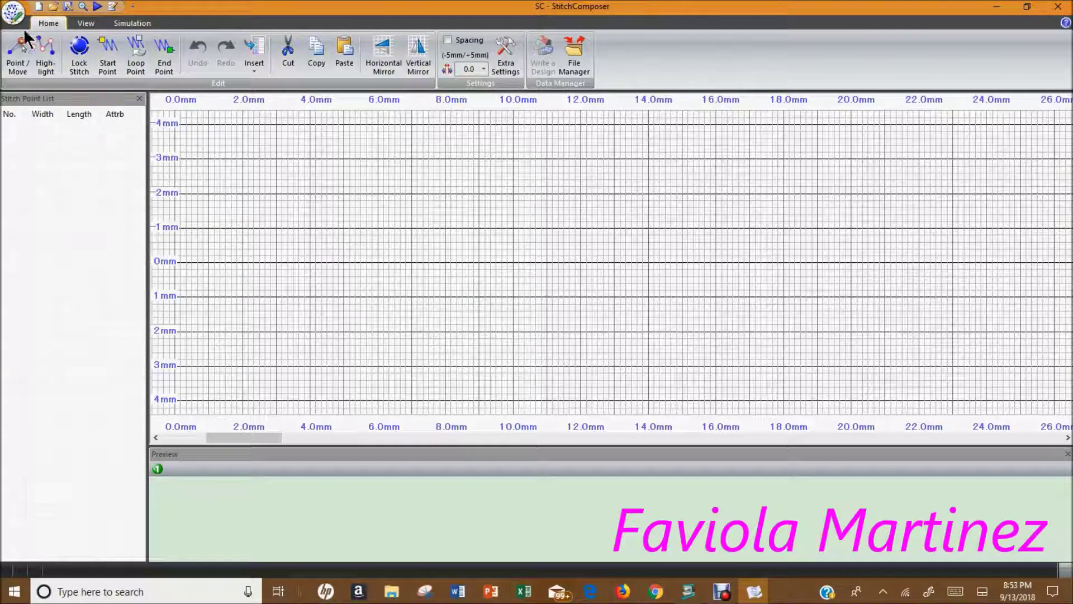
# Place five connected stitch points at width/length about 1.0/0.0, -1.6/2.7, -0.2/5.3, 2.2/4.8 and 2.6/3.3 mm
pyautogui.click(14, 68)
pyautogui.click(174, 296)
pyautogui.click(264, 207)
pyautogui.click(355, 255)
pyautogui.click(338, 338)
pyautogui.click(287, 351)
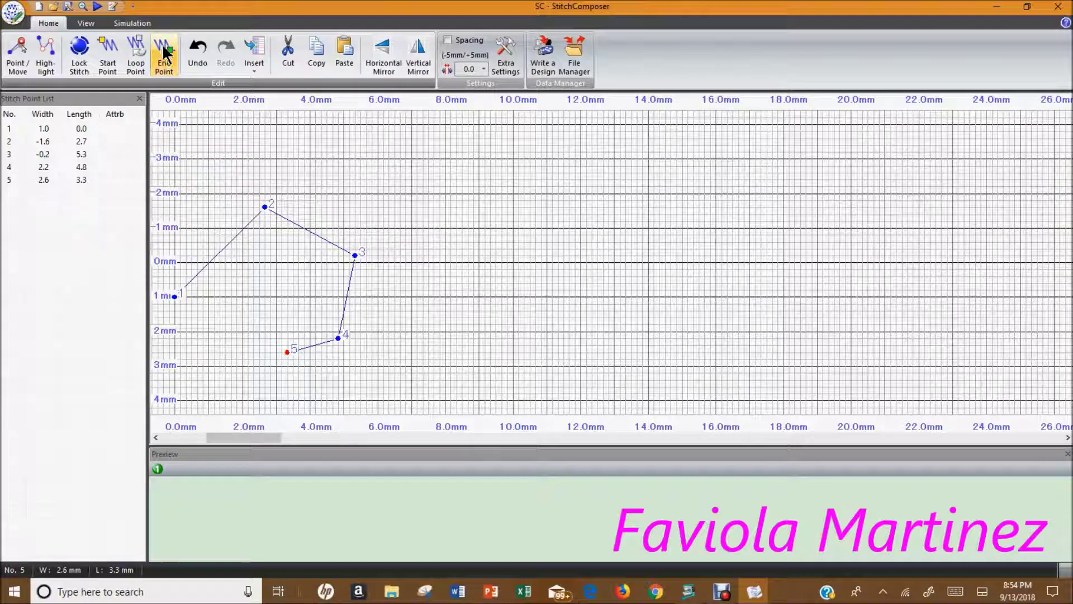
# Start a new stitch without saving the changes to the current one
pyautogui.click(39, 8)
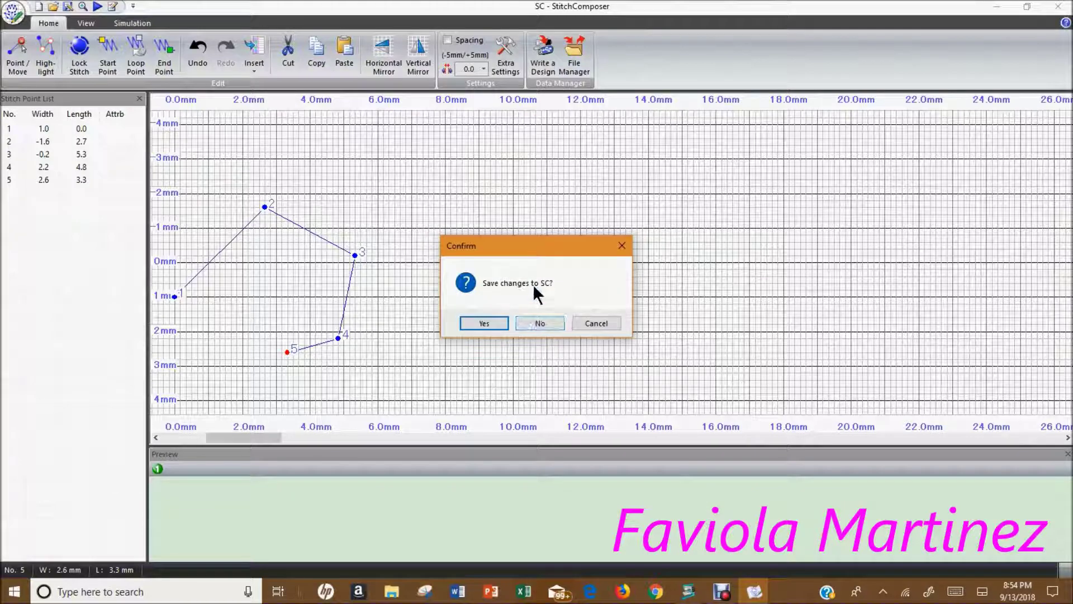
pyautogui.click(539, 323)
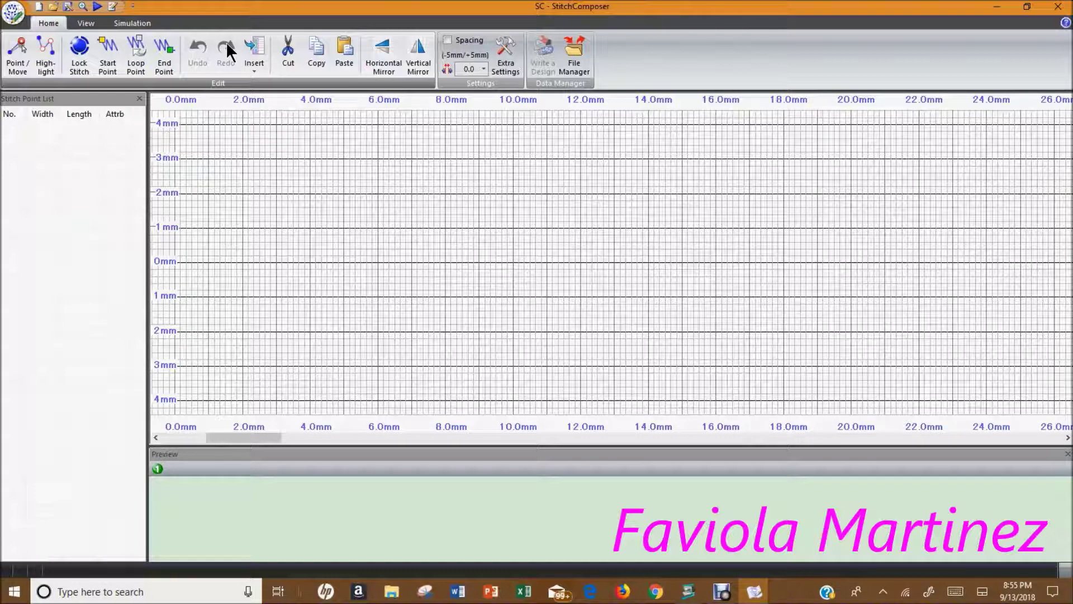
pyautogui.click(253, 71)
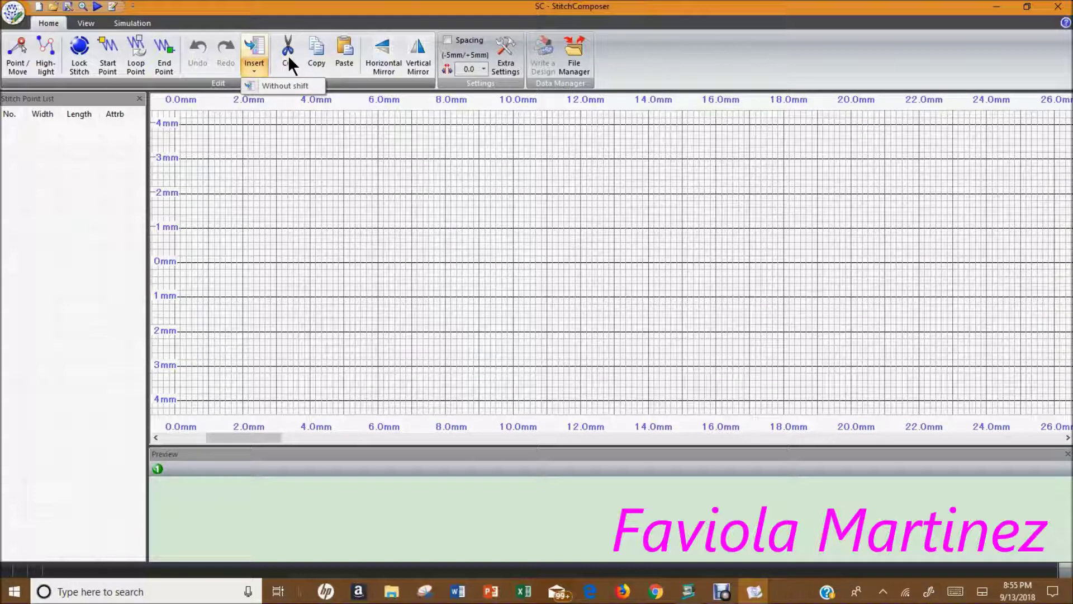
pyautogui.click(301, 149)
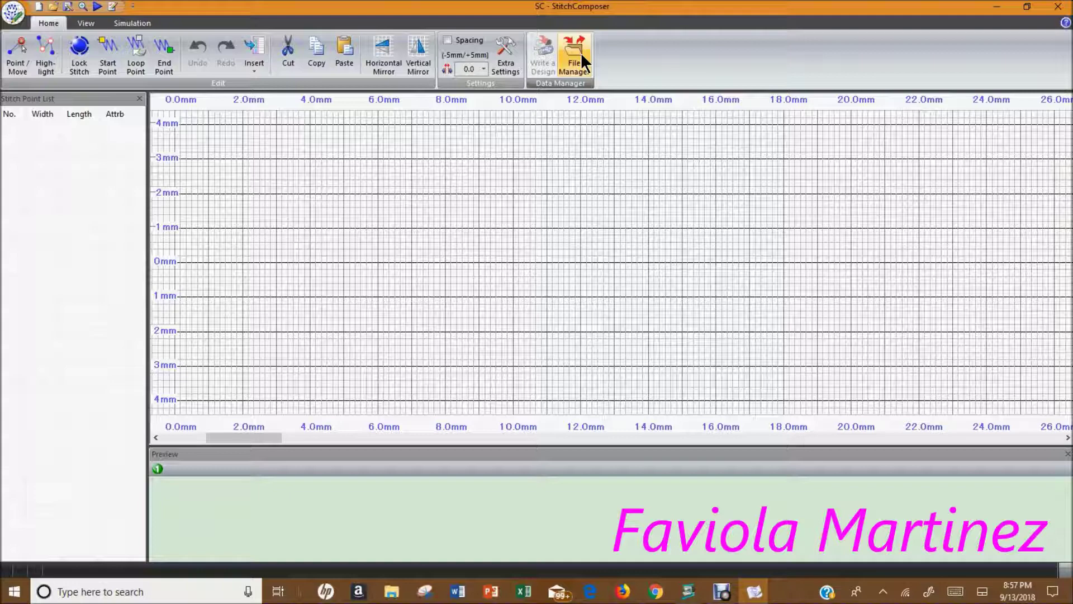
# Place three connected stitch points at width/length about -1.4/0.0, -3.0/2.3 and -0.4/3.7 mm
pyautogui.click(86, 23)
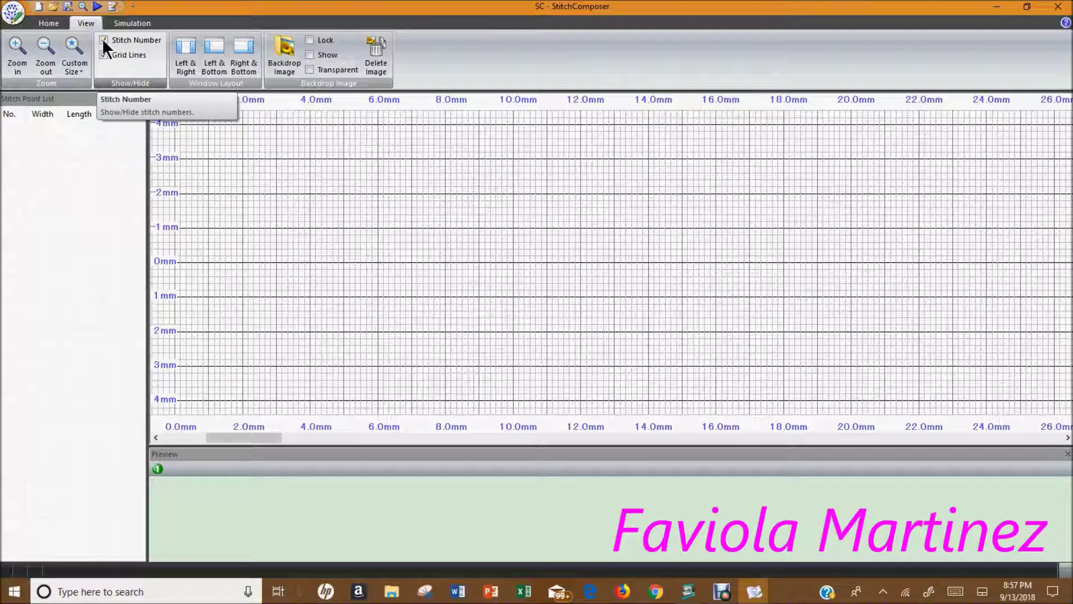
pyautogui.click(210, 214)
pyautogui.click(253, 158)
pyautogui.click(299, 248)
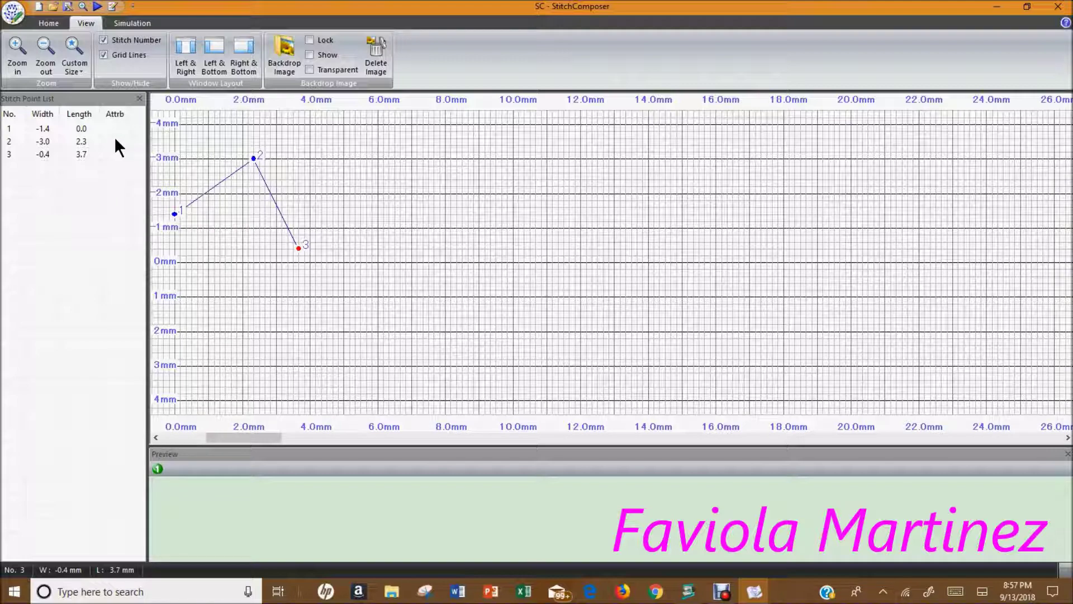
# Toggle the stitch numbers off and on, and hide both the stitch numbers and the grid lines
pyautogui.click(102, 38)
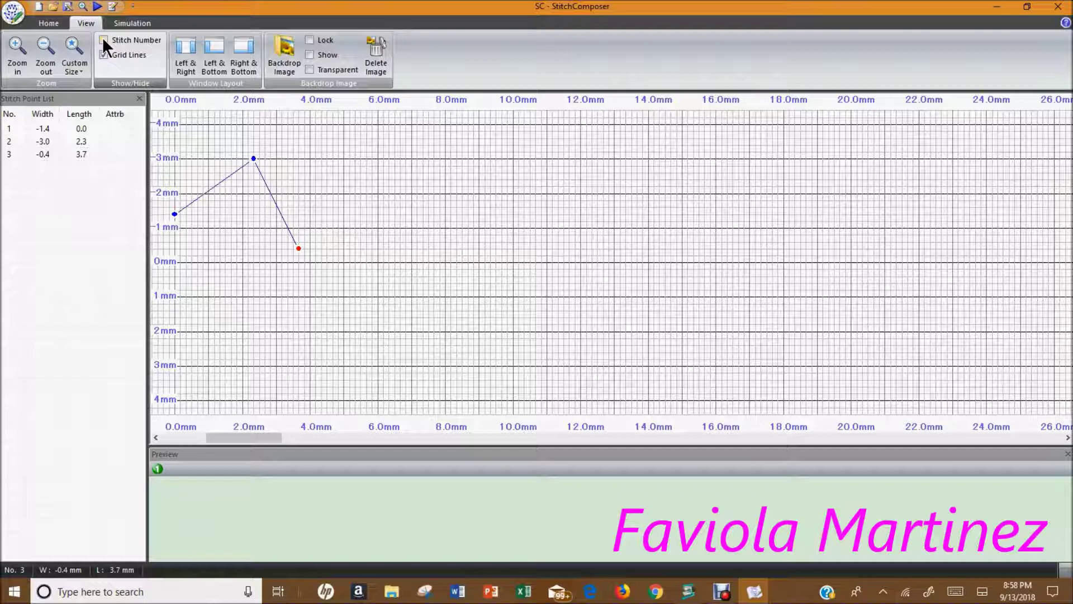
pyautogui.click(102, 37)
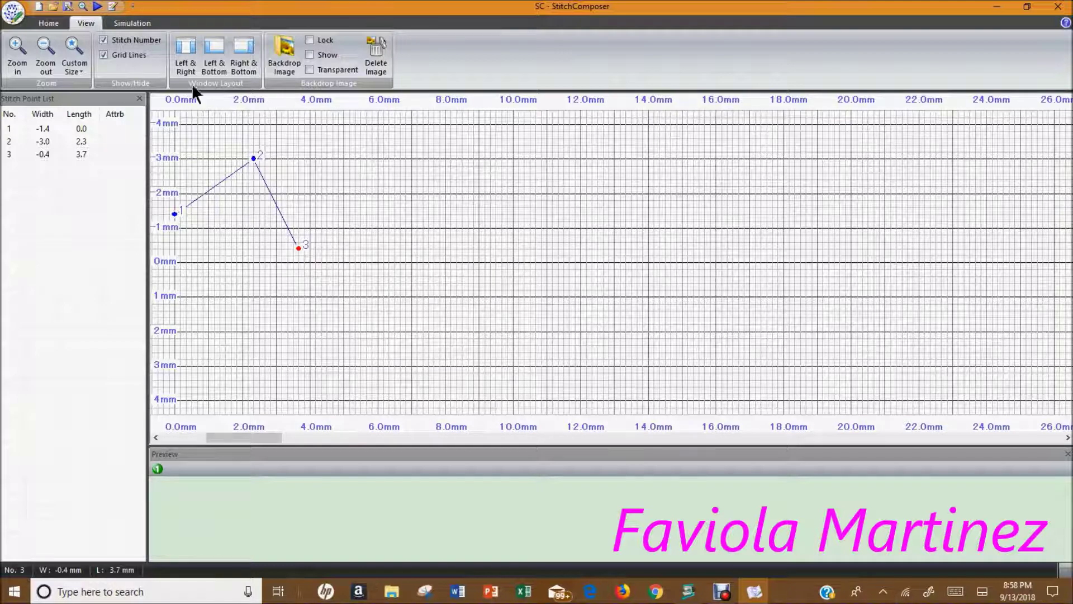
pyautogui.click(104, 39)
pyautogui.click(103, 53)
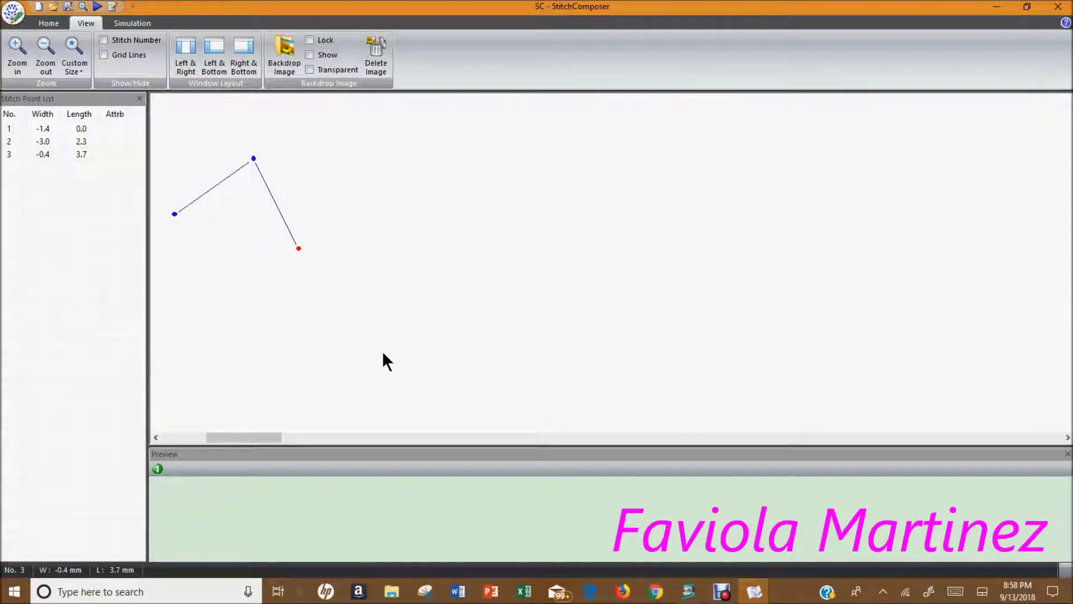
# Add five more connected stitch points at width/length about 2.0/3.8, 0.8/1.5, -3.0/4.0, 0.4/5.7 and 3.8/3.7 mm
pyautogui.click(304, 331)
pyautogui.click(225, 290)
pyautogui.click(310, 159)
pyautogui.click(366, 275)
pyautogui.click(298, 393)
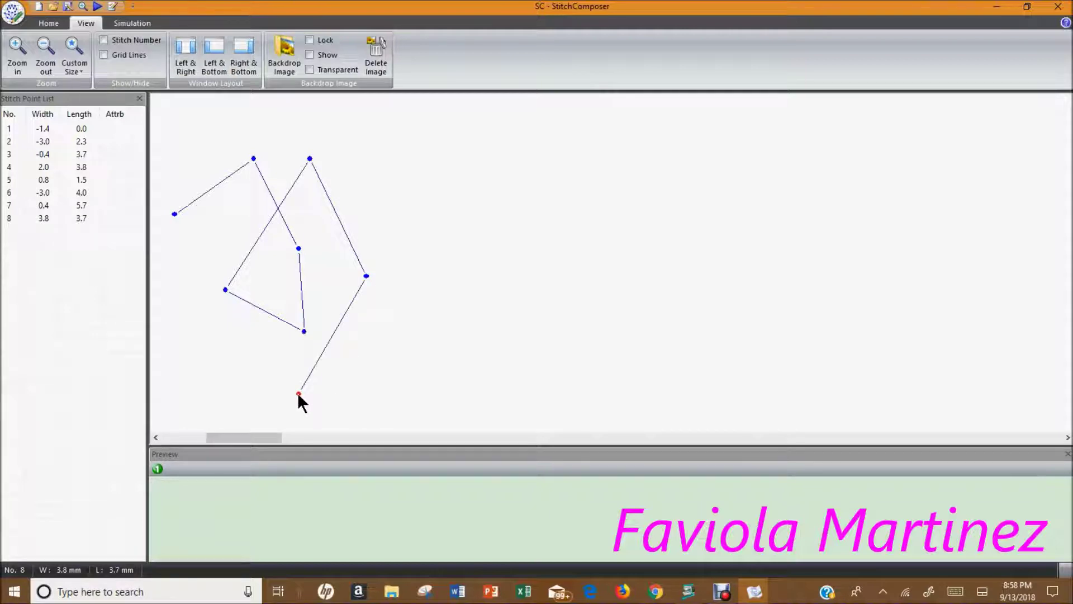
# Show the grid lines and the stitch numbers again in the work area
pyautogui.click(104, 55)
pyautogui.click(104, 40)
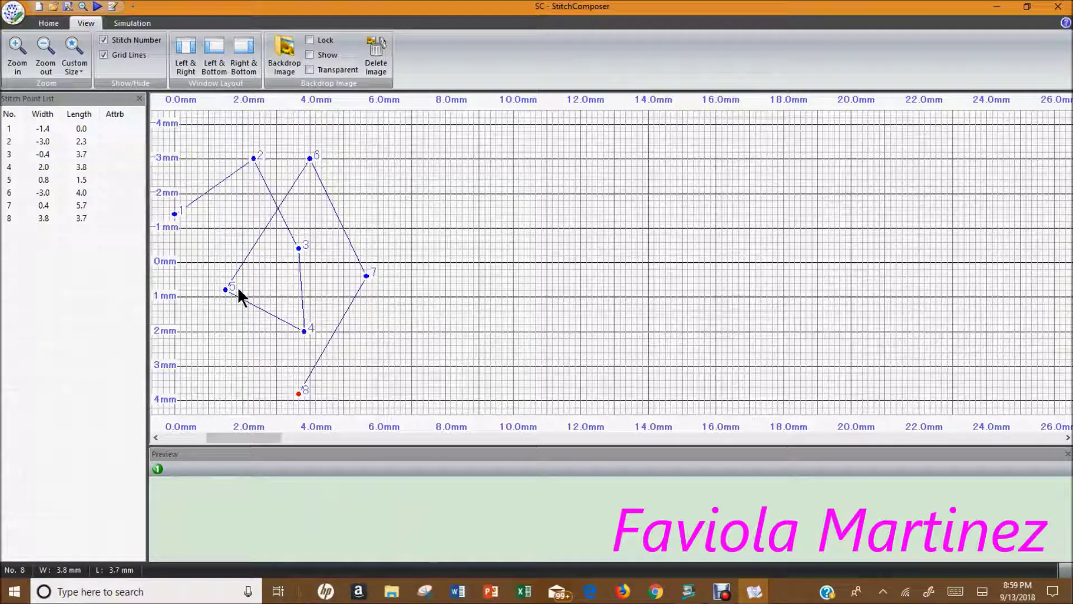
# Try the Left & Right and Right & Bottom window layouts and return to Left & Bottom
pyautogui.click(185, 47)
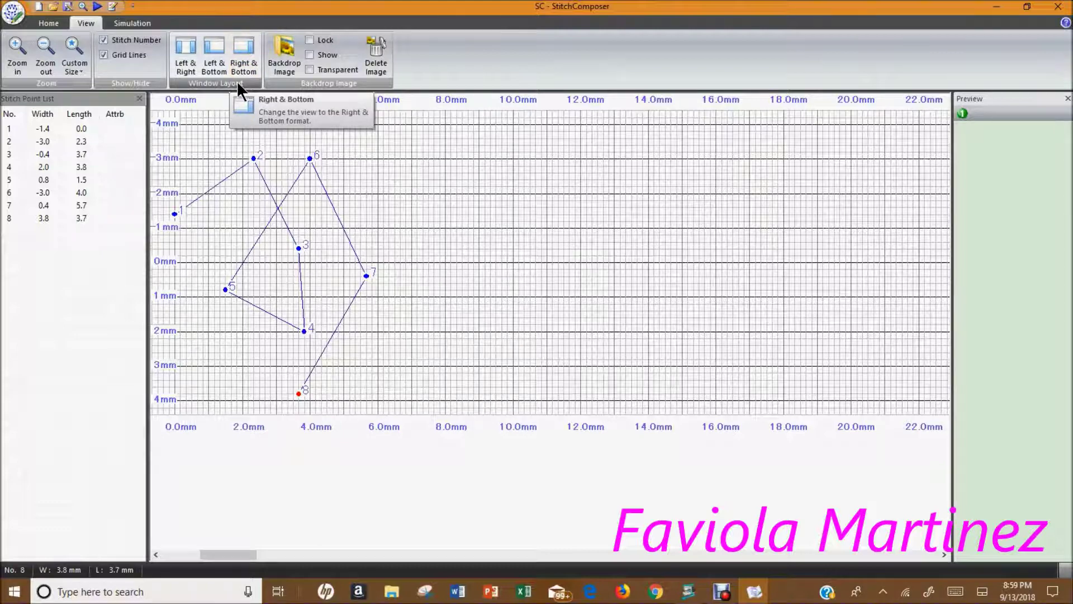
pyautogui.click(246, 63)
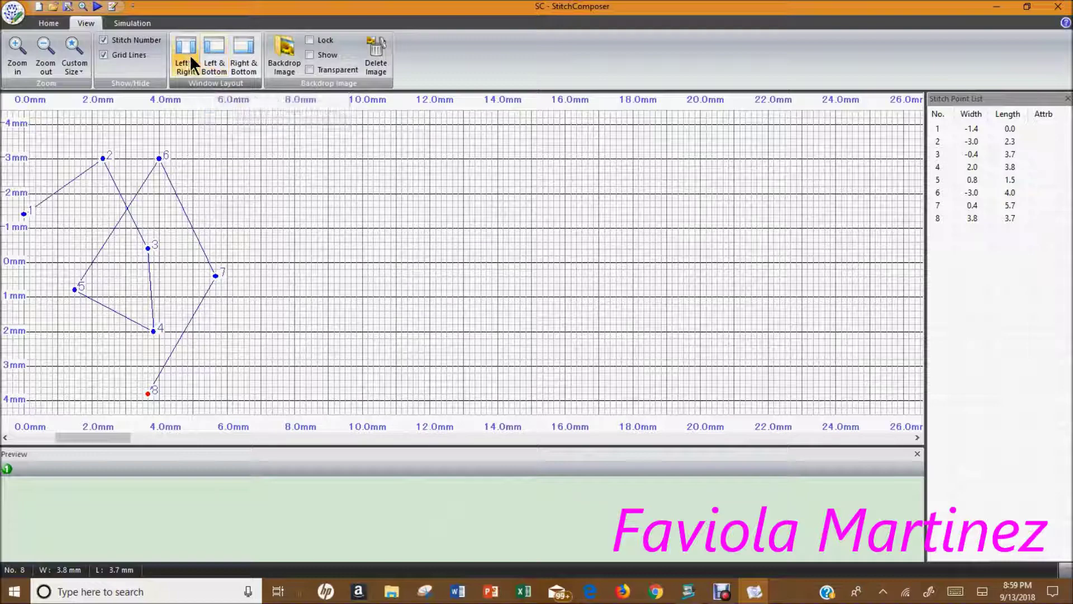
pyautogui.click(219, 48)
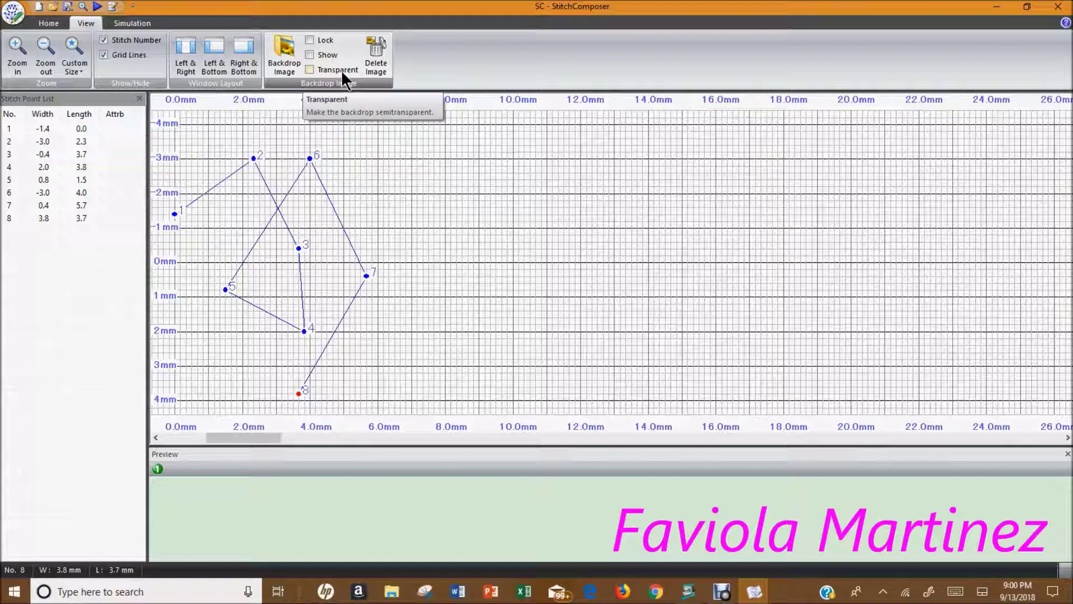
pyautogui.click(309, 70)
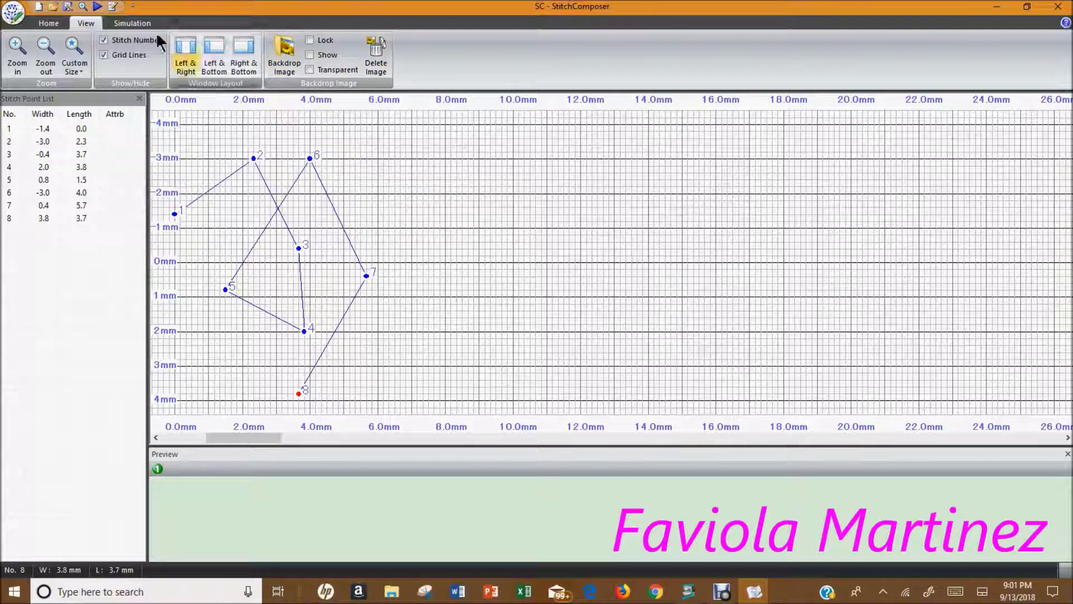
# Play the stitch-out simulation of the eight-point pattern twice in the preview
pyautogui.click(134, 24)
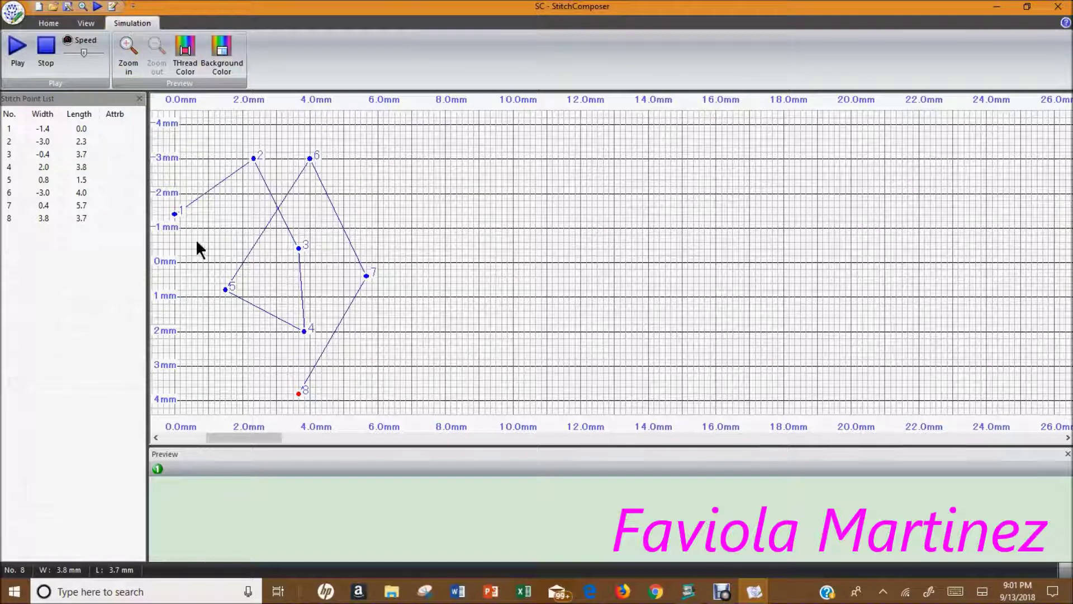
pyautogui.click(15, 55)
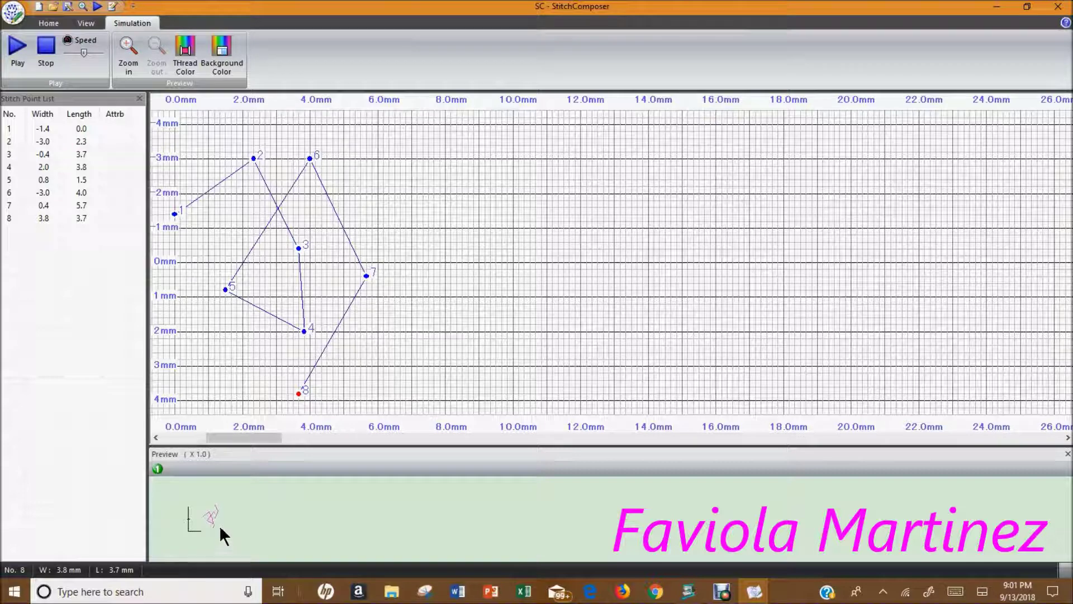
pyautogui.click(15, 55)
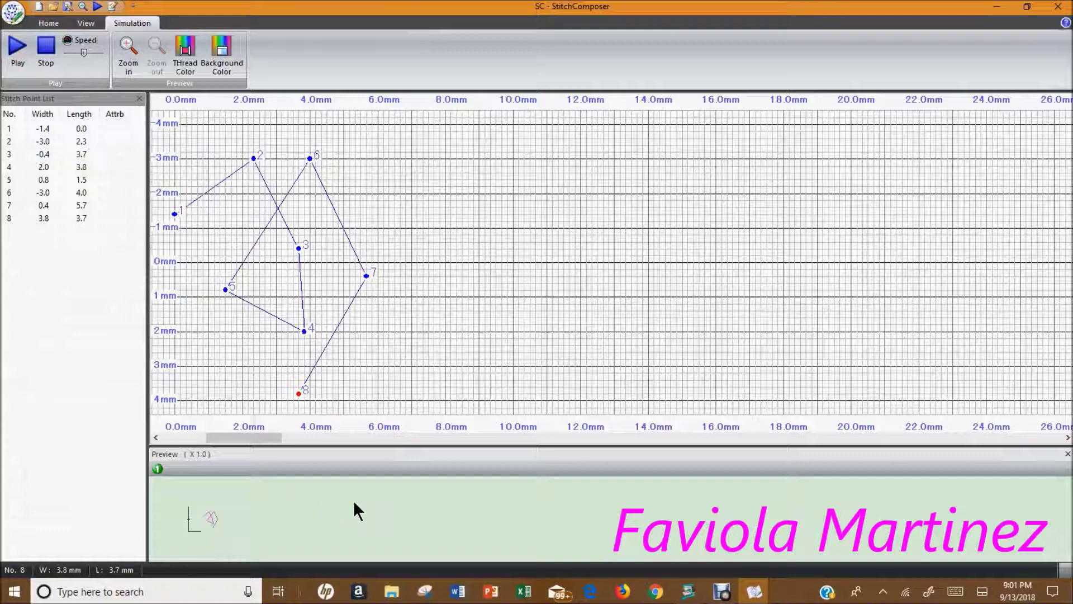
# Play and stop the simulation once more, and add lock stitches at the start and end of the pattern
pyautogui.click(18, 54)
pyautogui.click(49, 46)
pyautogui.click(48, 24)
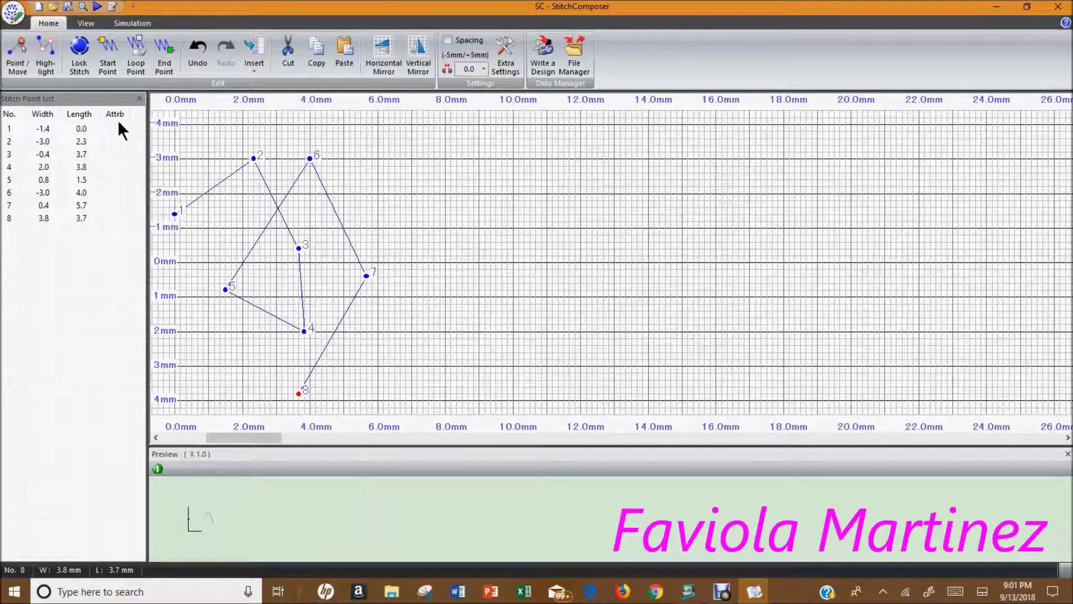
pyautogui.click(80, 58)
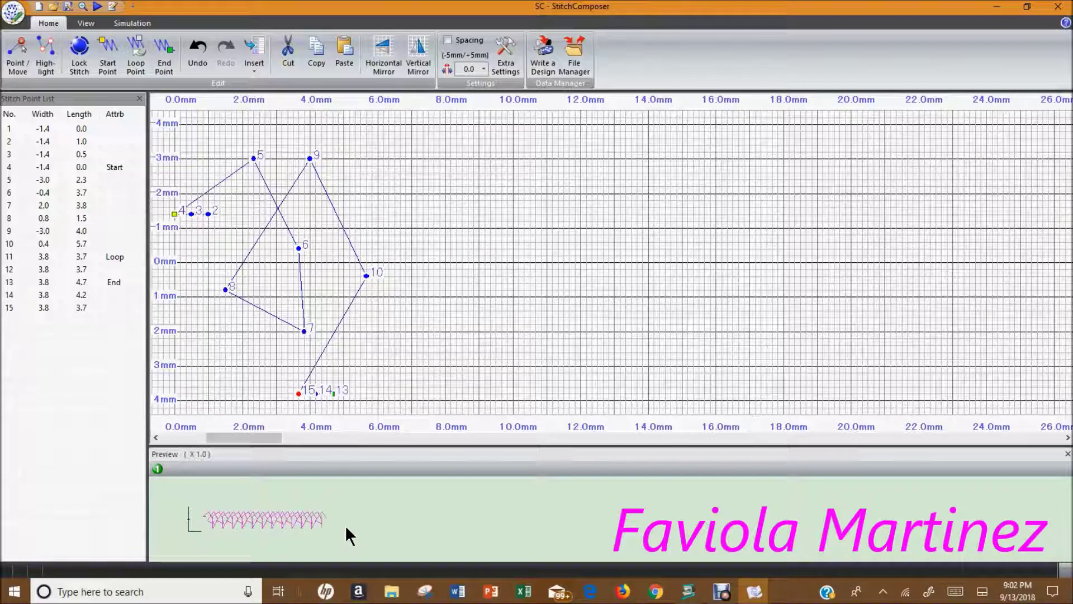
# Try a faster and a slower simulation speed while the pattern stitches out, and return the speed to the middle
pyautogui.click(134, 22)
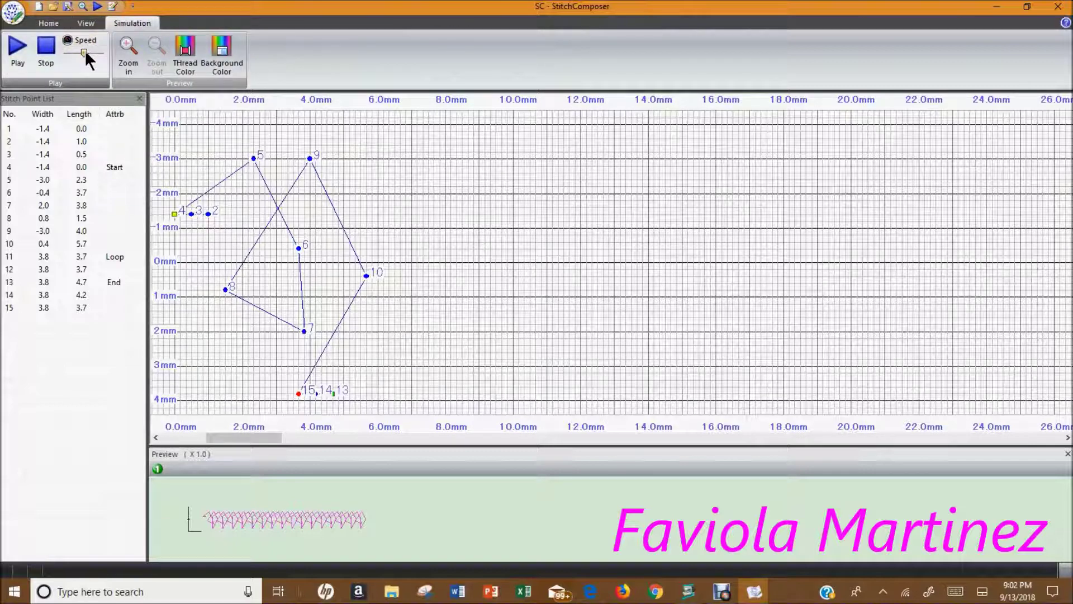
pyautogui.moveTo(83, 52); pyautogui.dragTo(99, 52)
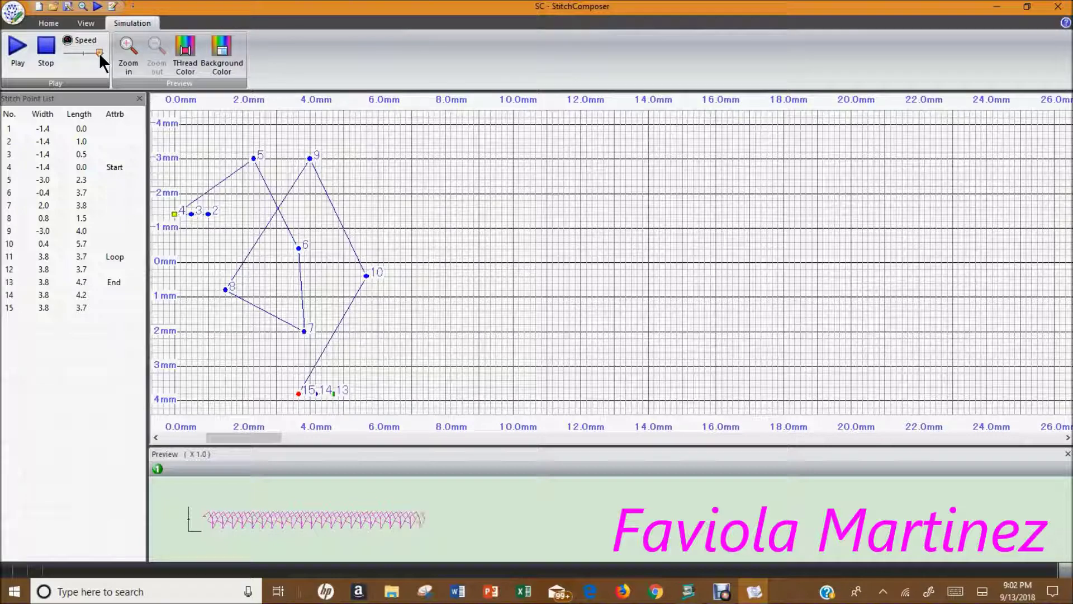
pyautogui.moveTo(99, 53); pyautogui.dragTo(72, 63)
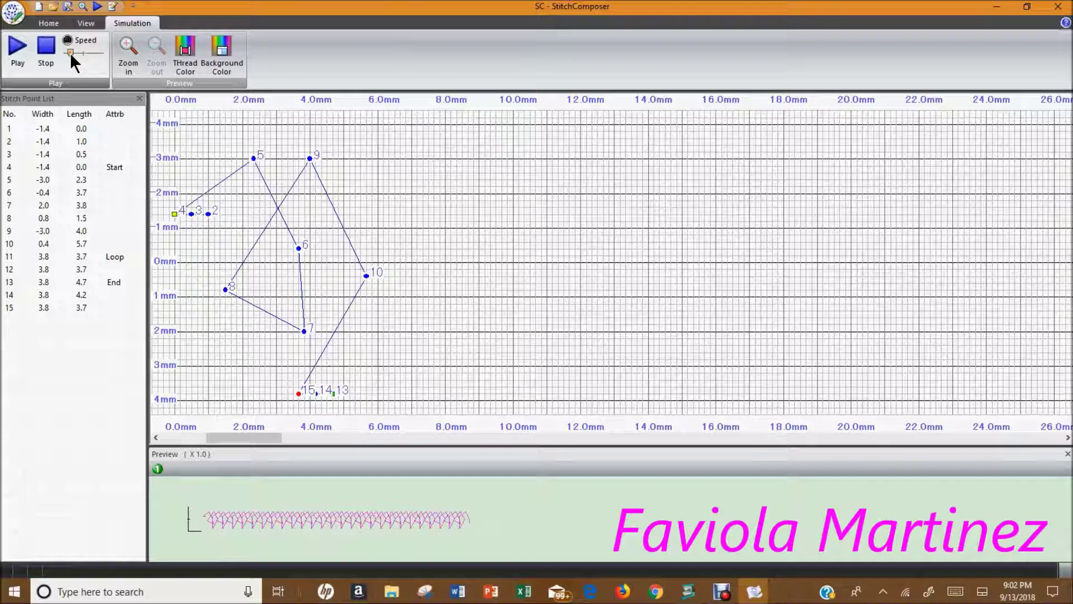
pyautogui.moveTo(71, 54); pyautogui.dragTo(82, 53)
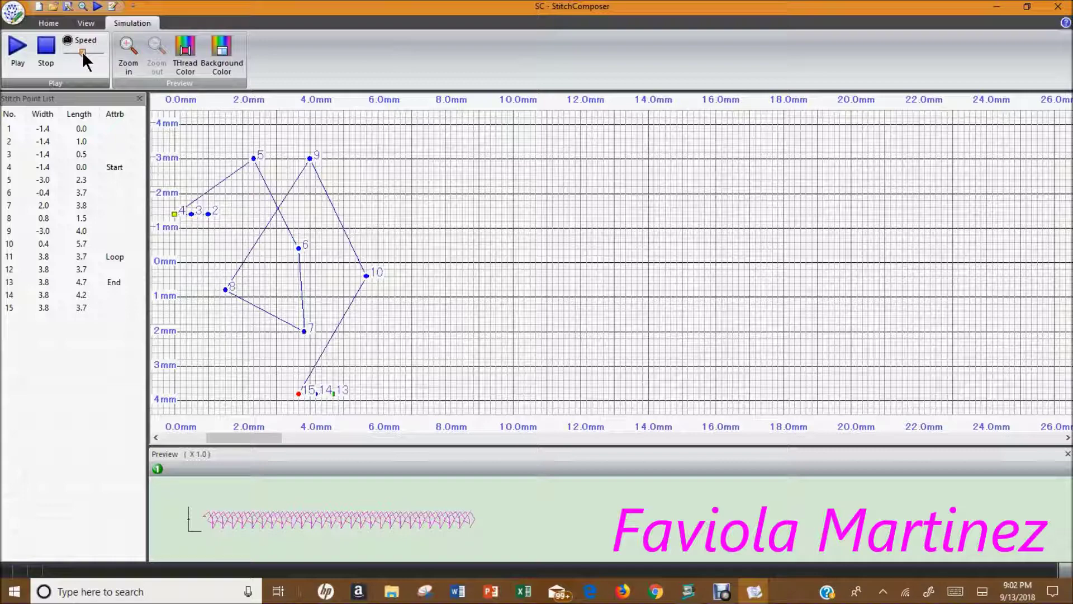
# Enlarge the stitch preview to X 1.1 and look at the thread color choices without changing the color
pyautogui.click(130, 54)
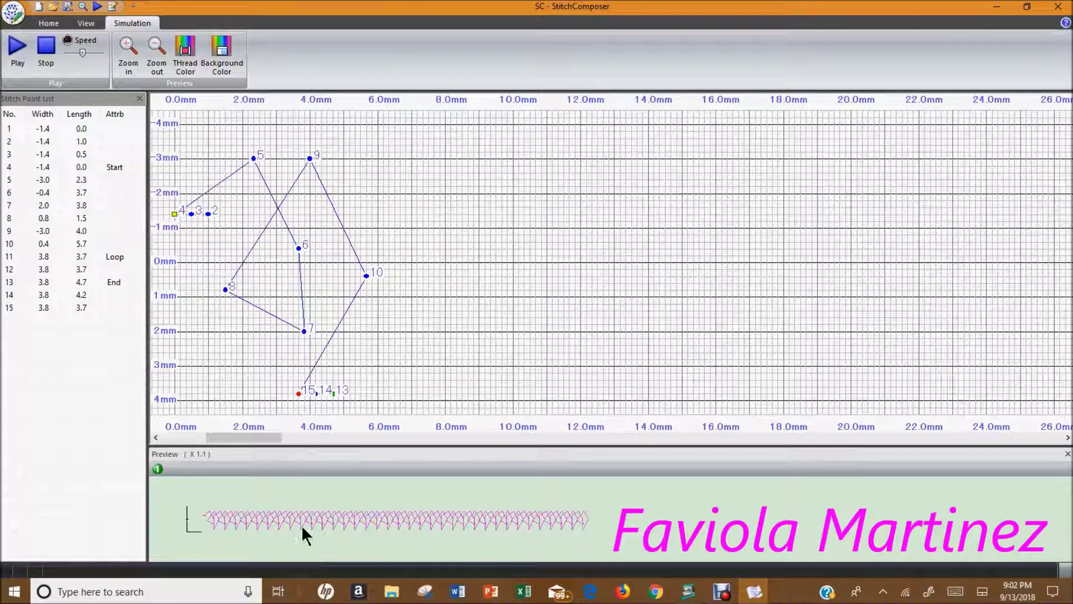
pyautogui.click(185, 59)
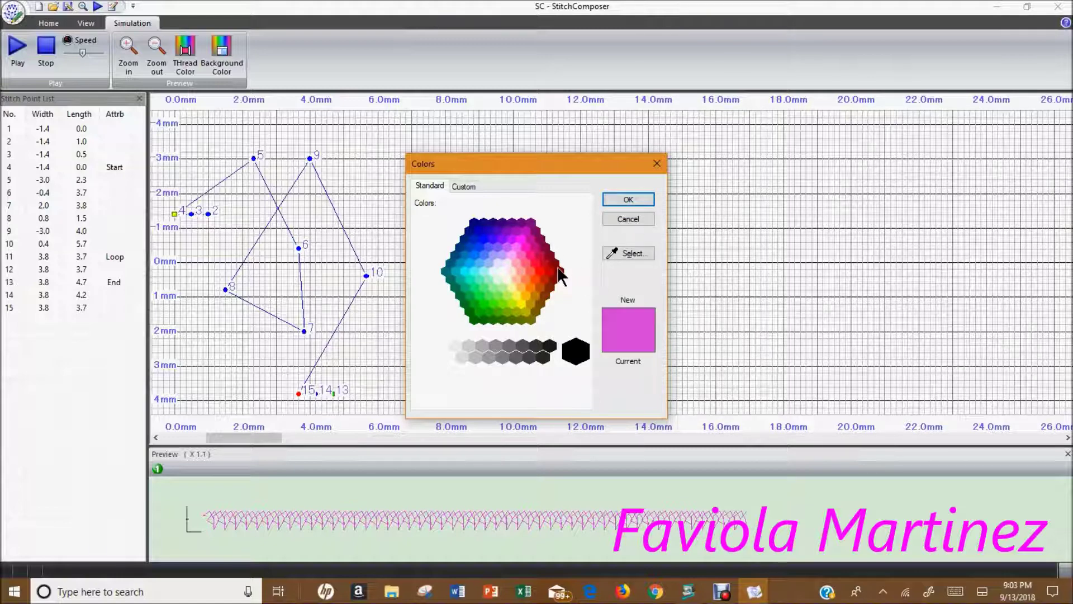
pyautogui.click(656, 164)
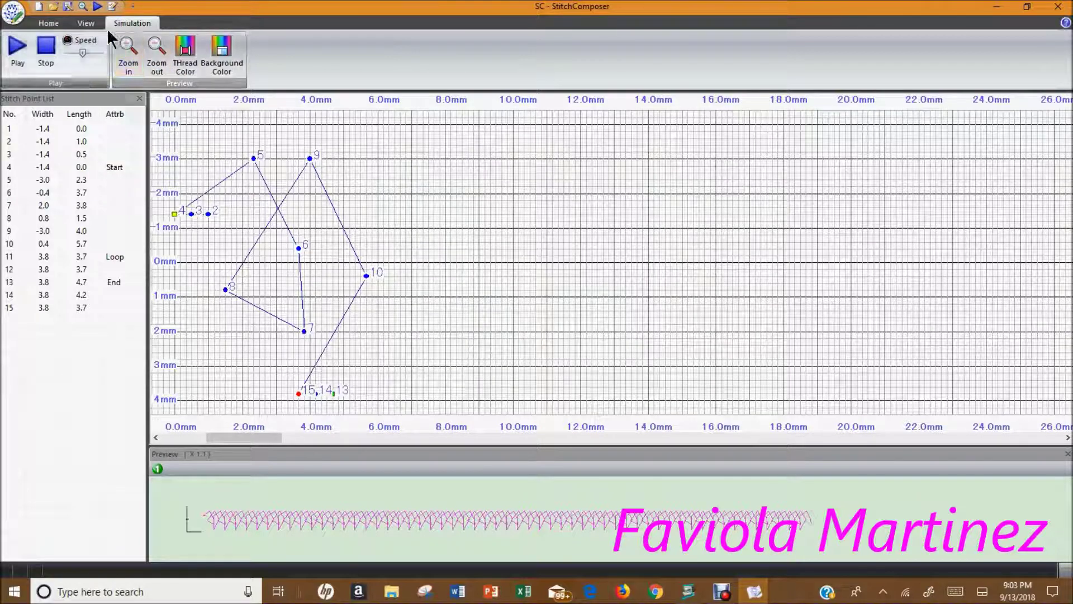
# Start a new blank stitch design, discarding the changes to the current pattern
pyautogui.click(51, 22)
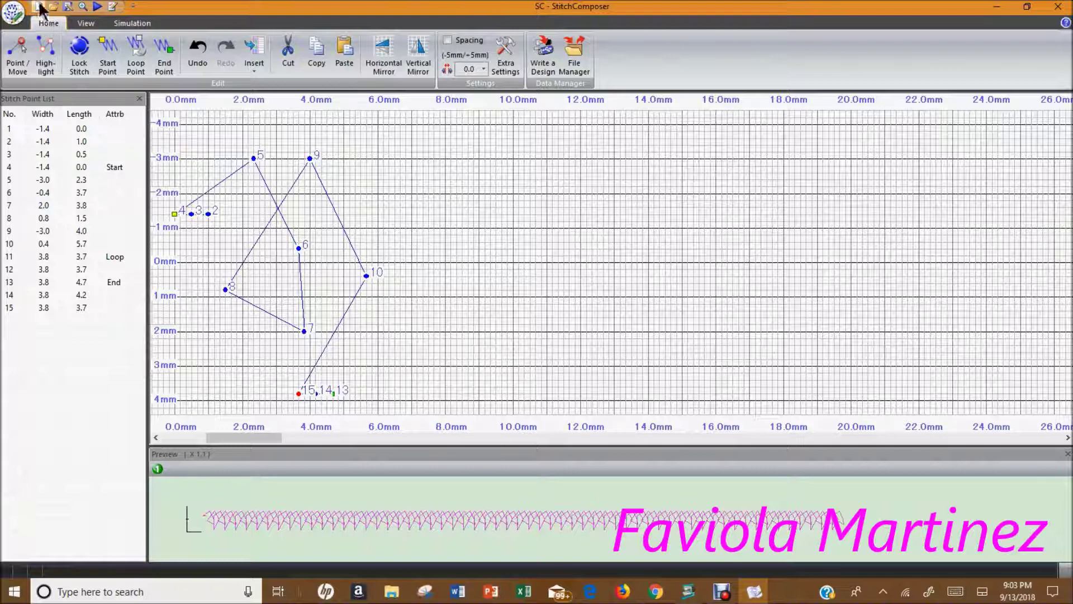
pyautogui.click(38, 7)
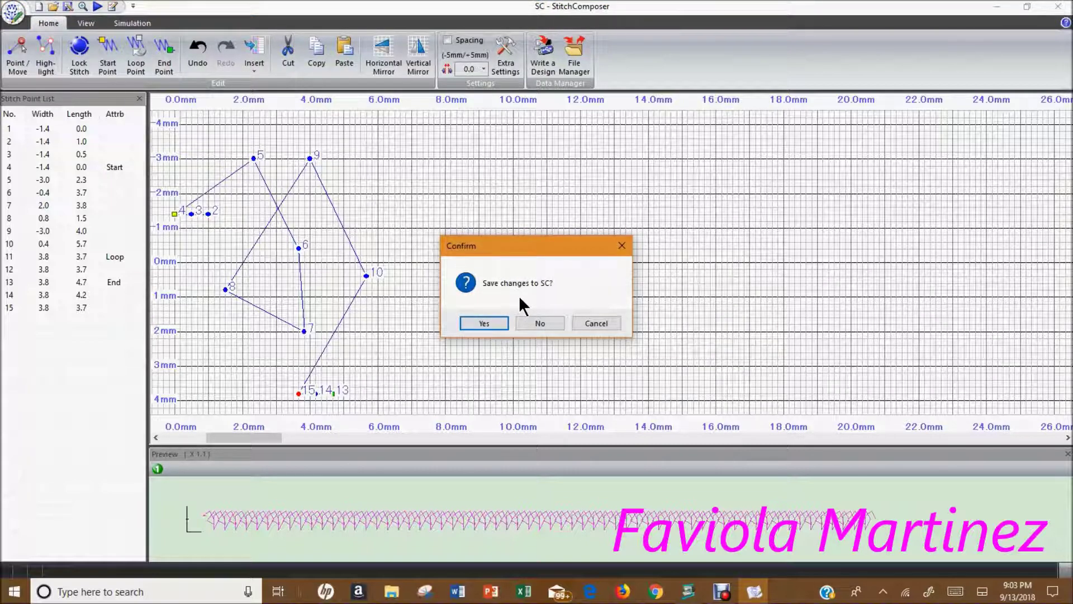
pyautogui.click(536, 323)
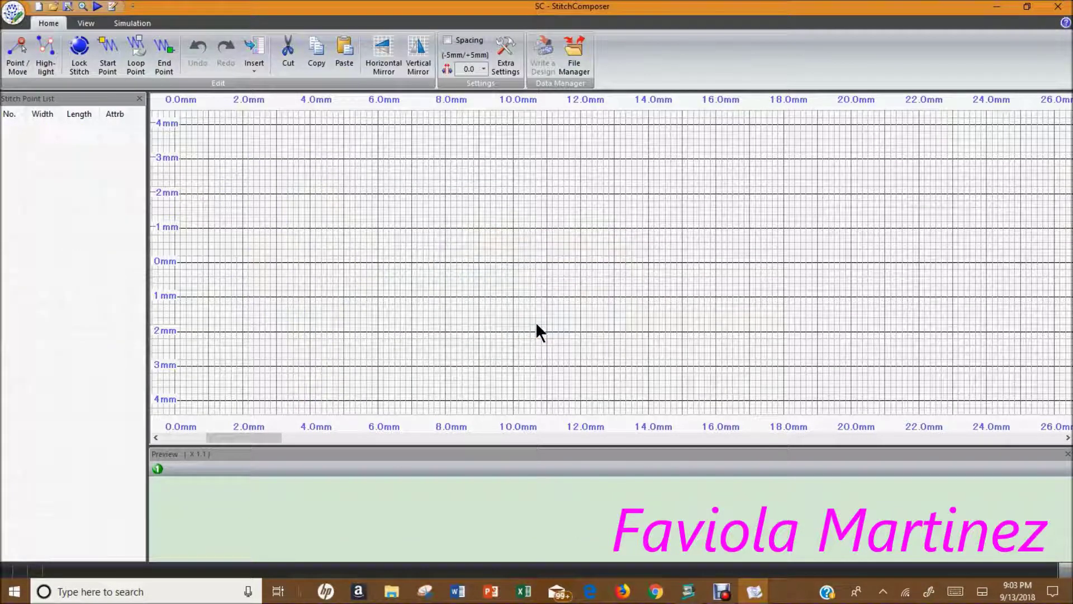